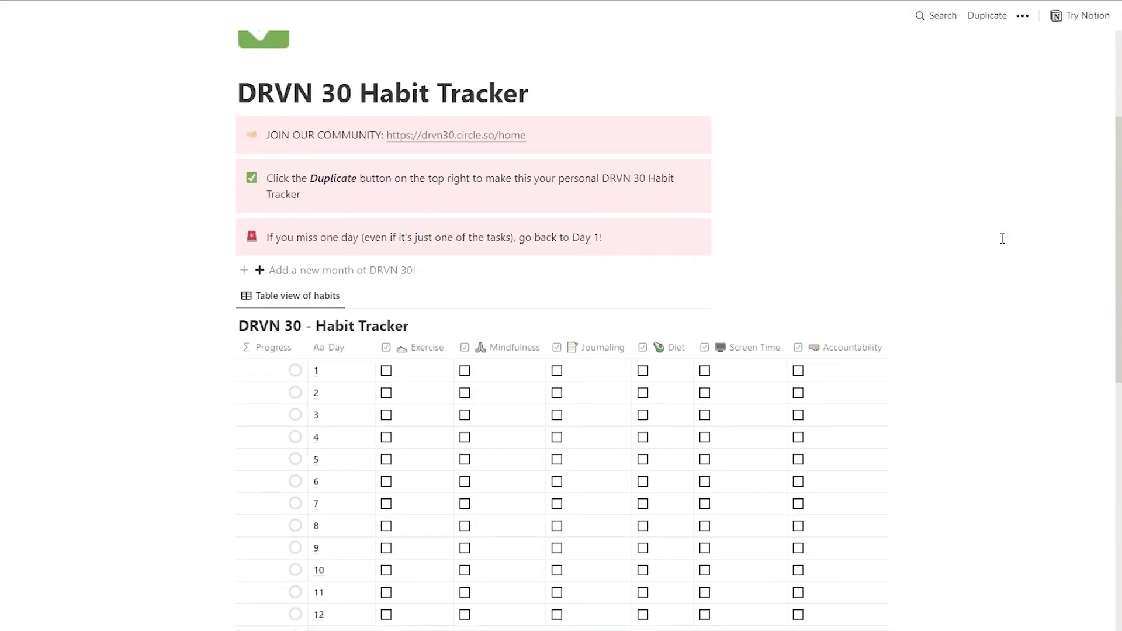
pyautogui.scroll(-5, 1003, 239)
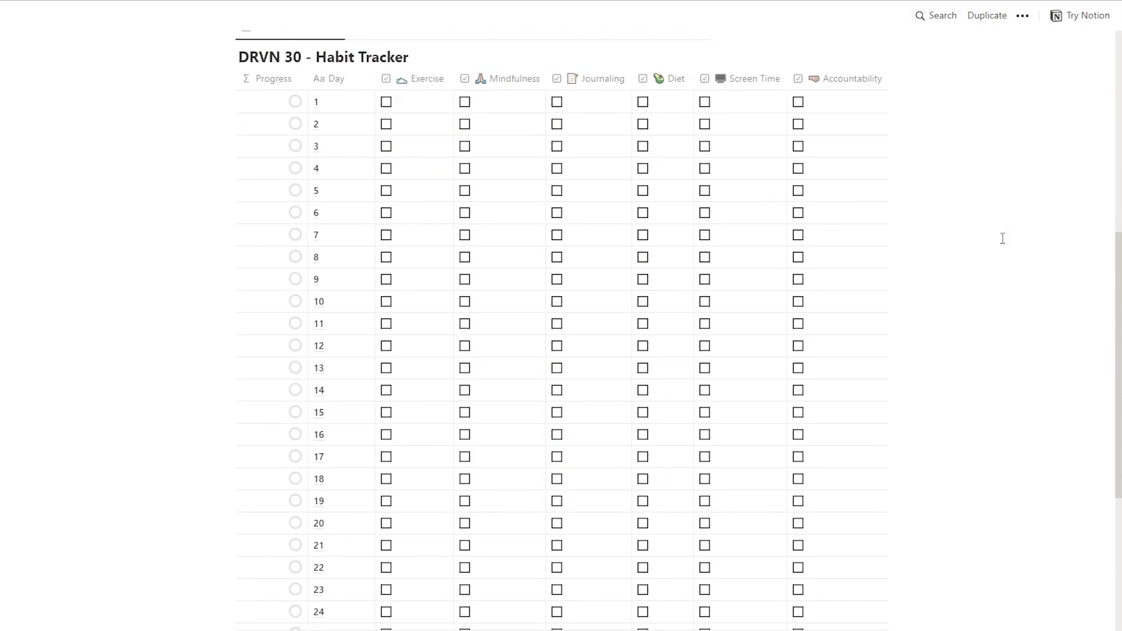
# - Scroll through the example DRVN 30 Habit Tracker page
pyautogui.scroll(10, 1002, 239)
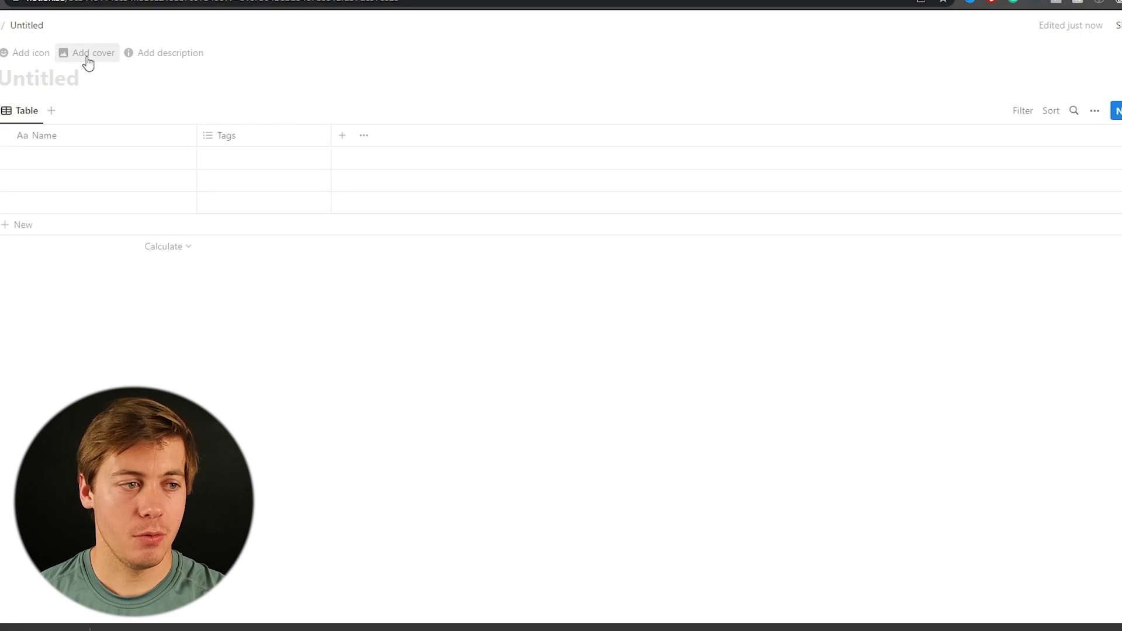
# - Upload the drvn-30 image as the page cover and reposition it so the logo shows
pyautogui.click(87, 58)
pyautogui.click(748, 148)
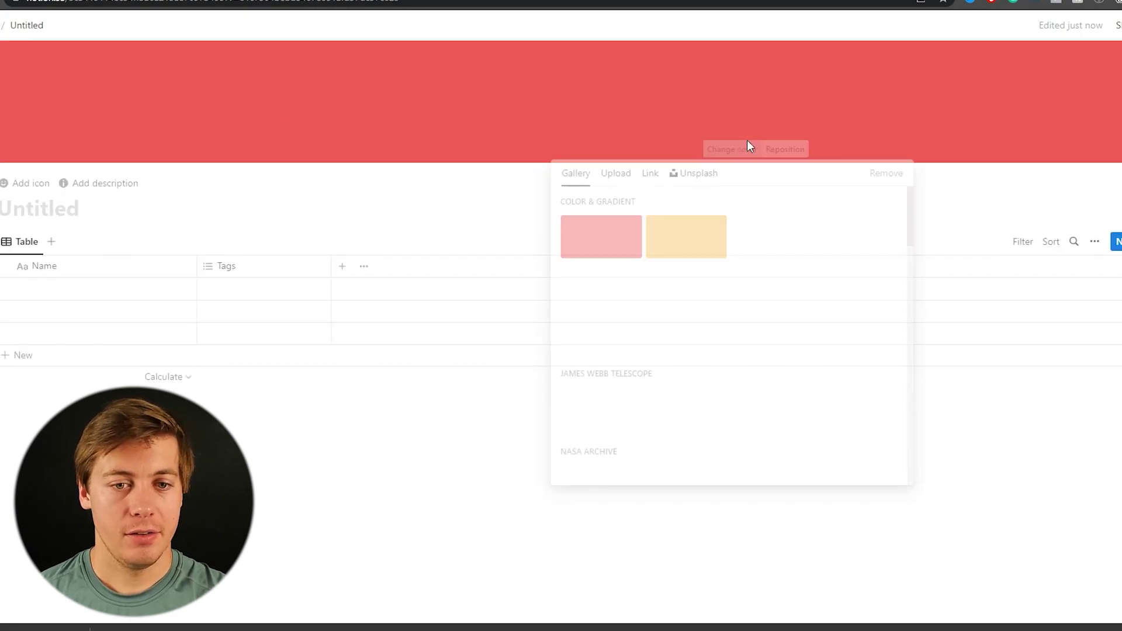
pyautogui.click(619, 181)
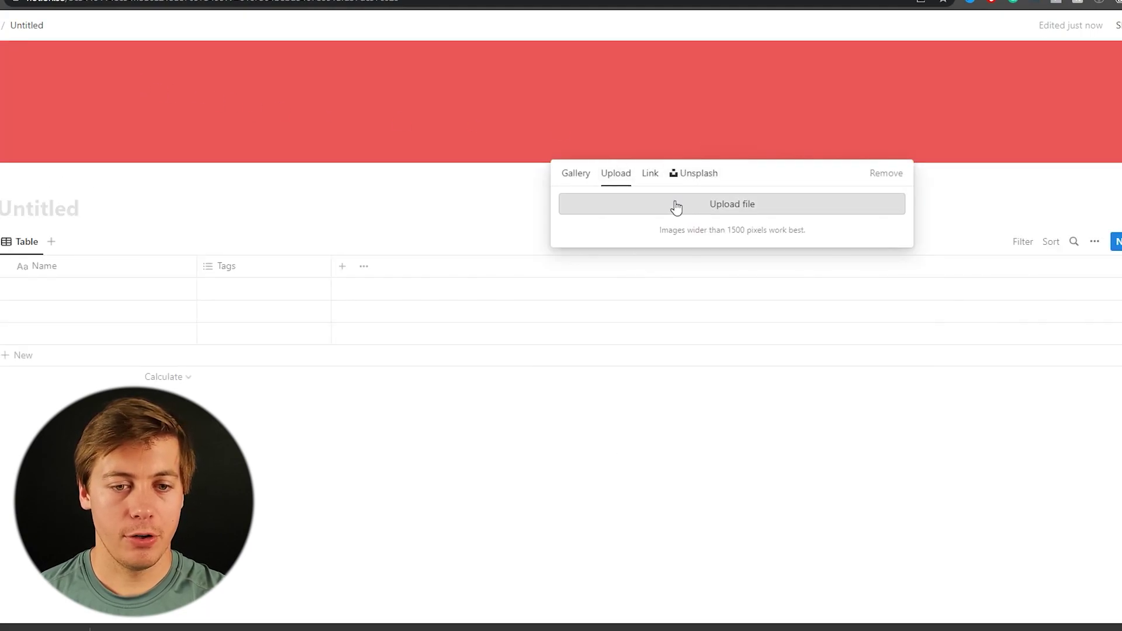
pyautogui.click(680, 206)
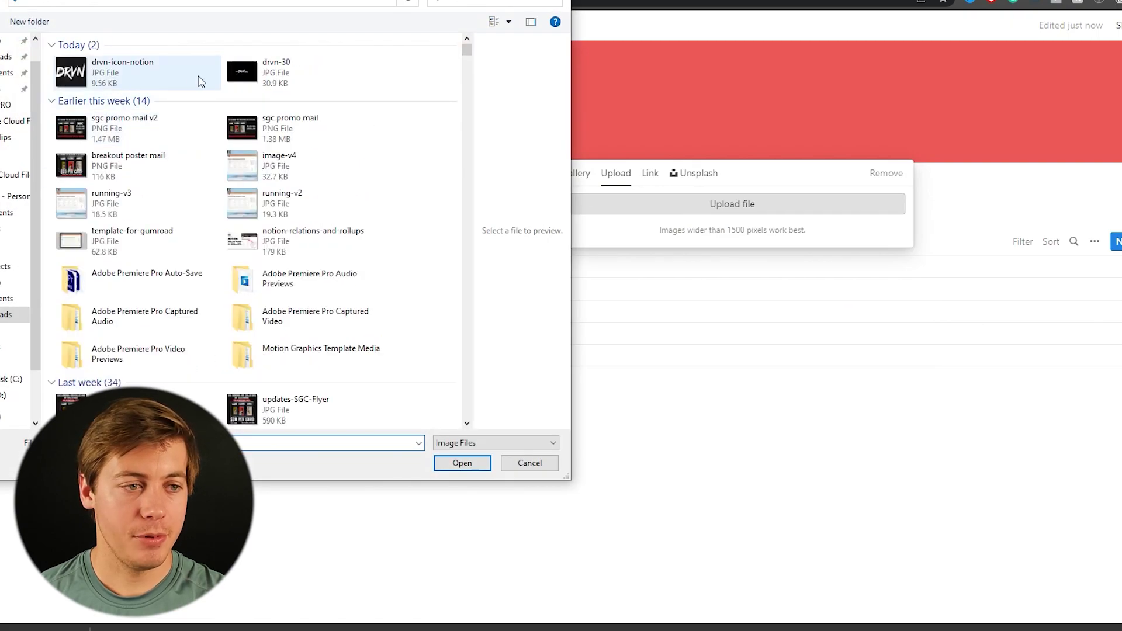
pyautogui.doubleClick(271, 82)
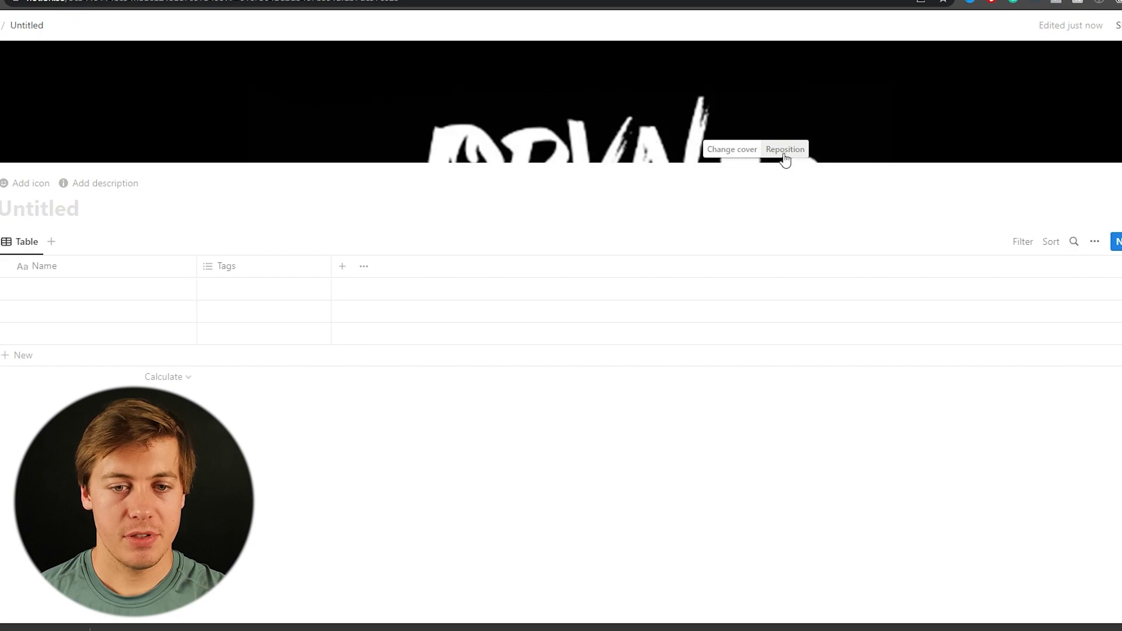
pyautogui.click(786, 150)
pyautogui.moveTo(544, 100); pyautogui.dragTo(621, 88)
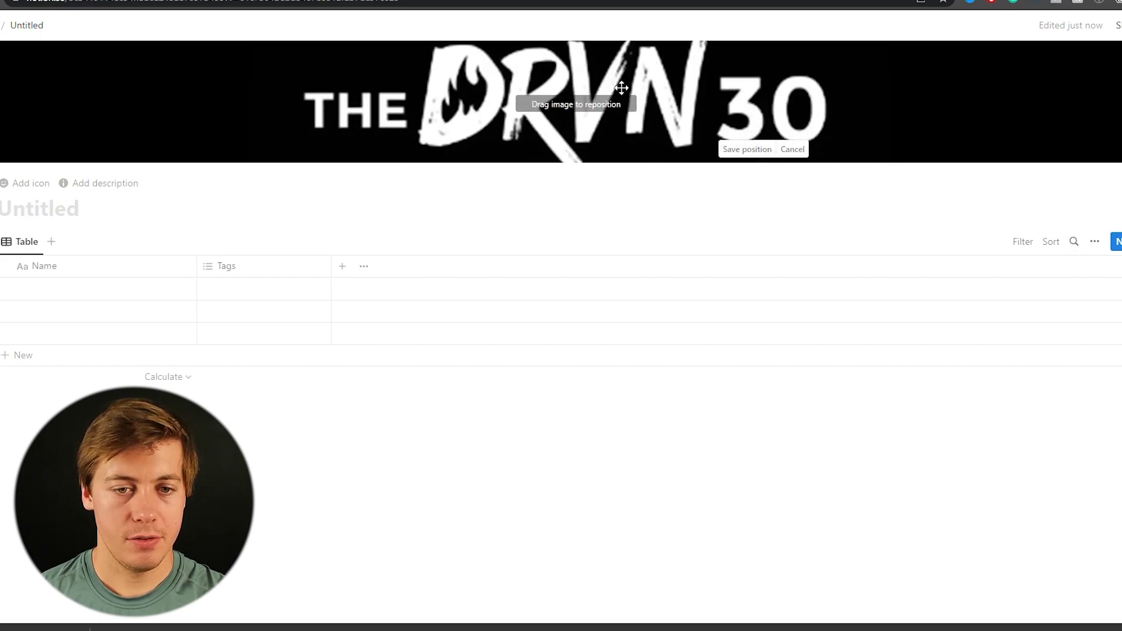
pyautogui.click(748, 149)
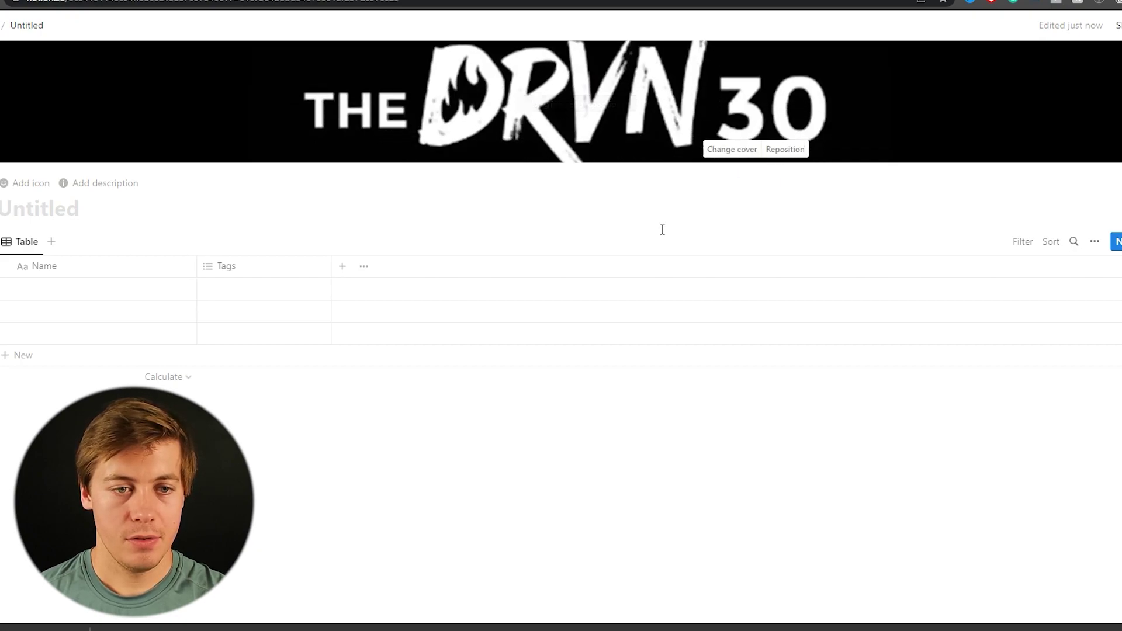
# - Upload drvn-icon-notion as the page's custom icon
pyautogui.click(48, 187)
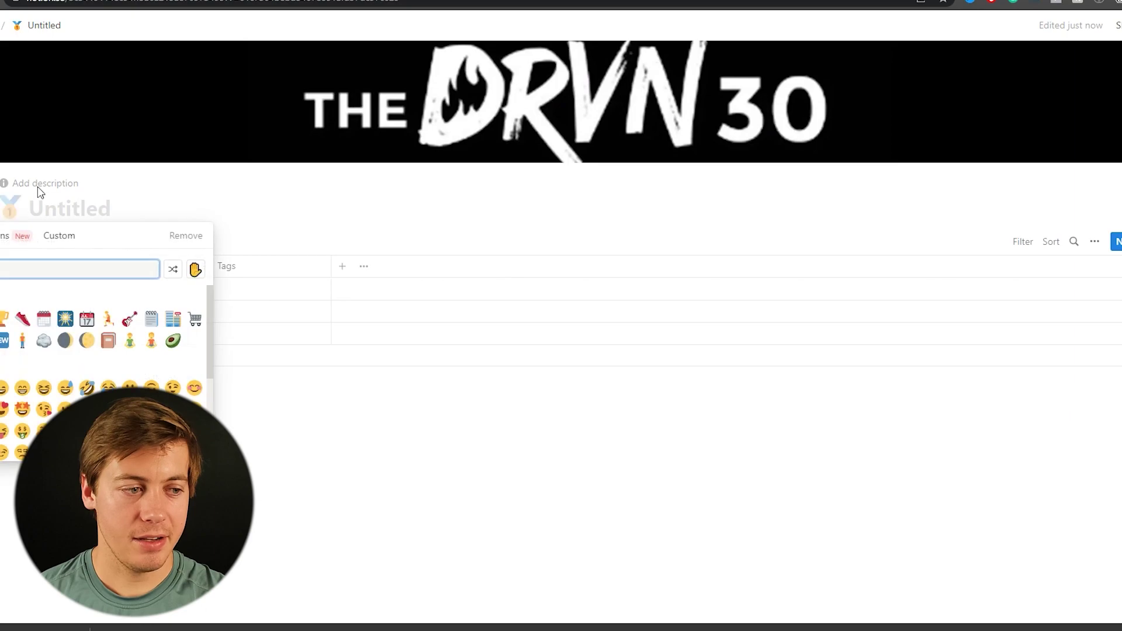
pyautogui.click(63, 236)
pyautogui.click(117, 300)
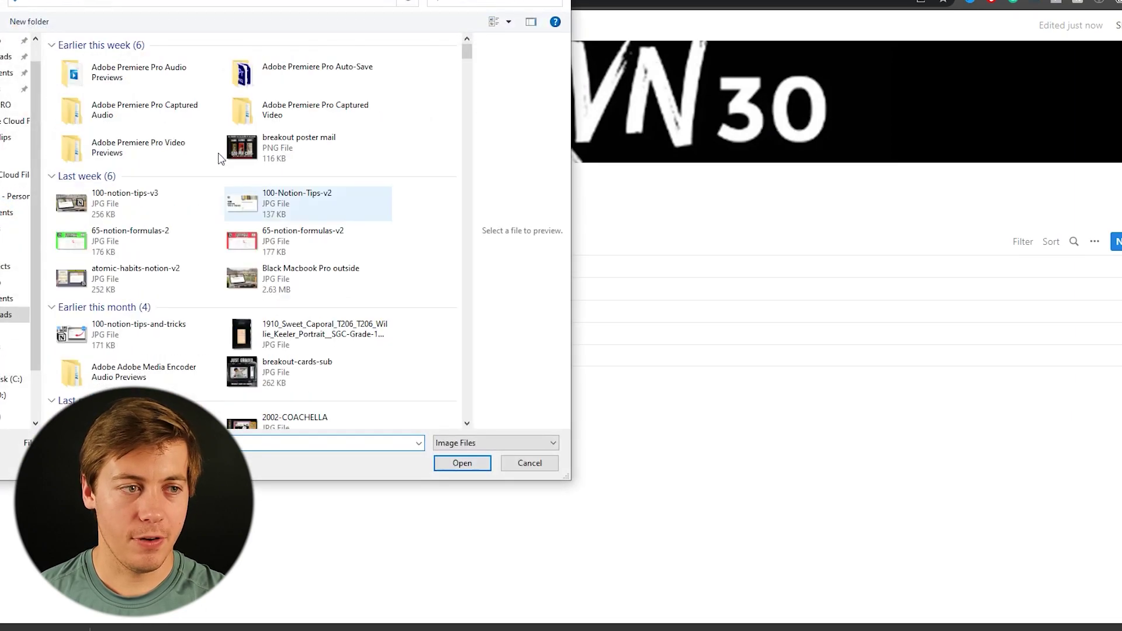
pyautogui.click(111, 84)
pyautogui.doubleClick(111, 85)
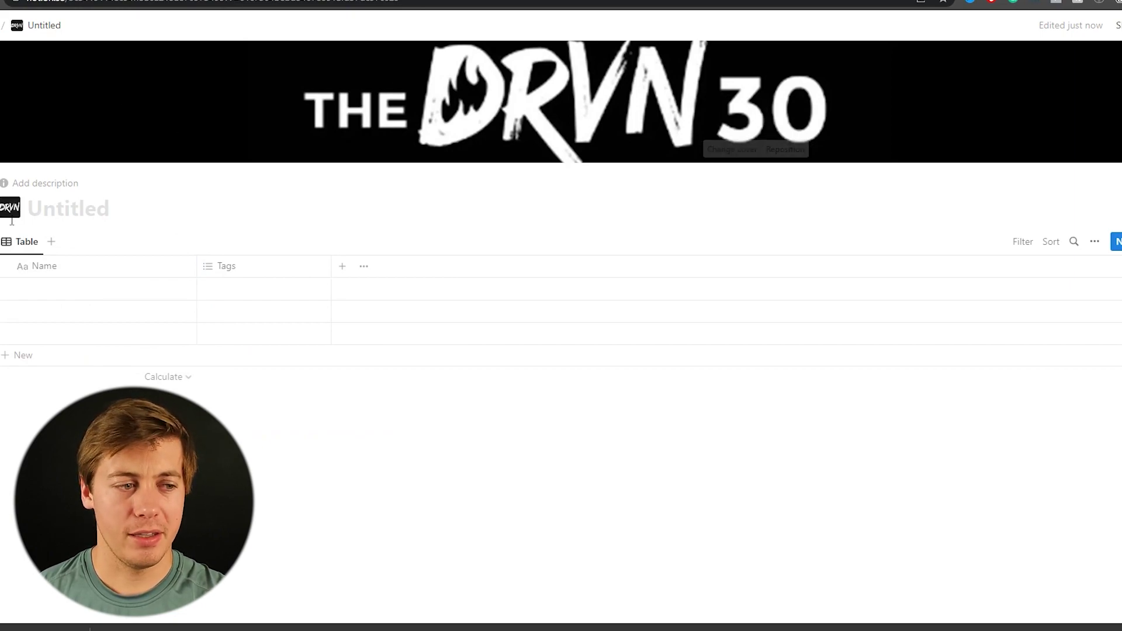
# - Title the page 'DRVN 30 CHALLENGE!'
pyautogui.click(69, 216)
pyautogui.write('D')
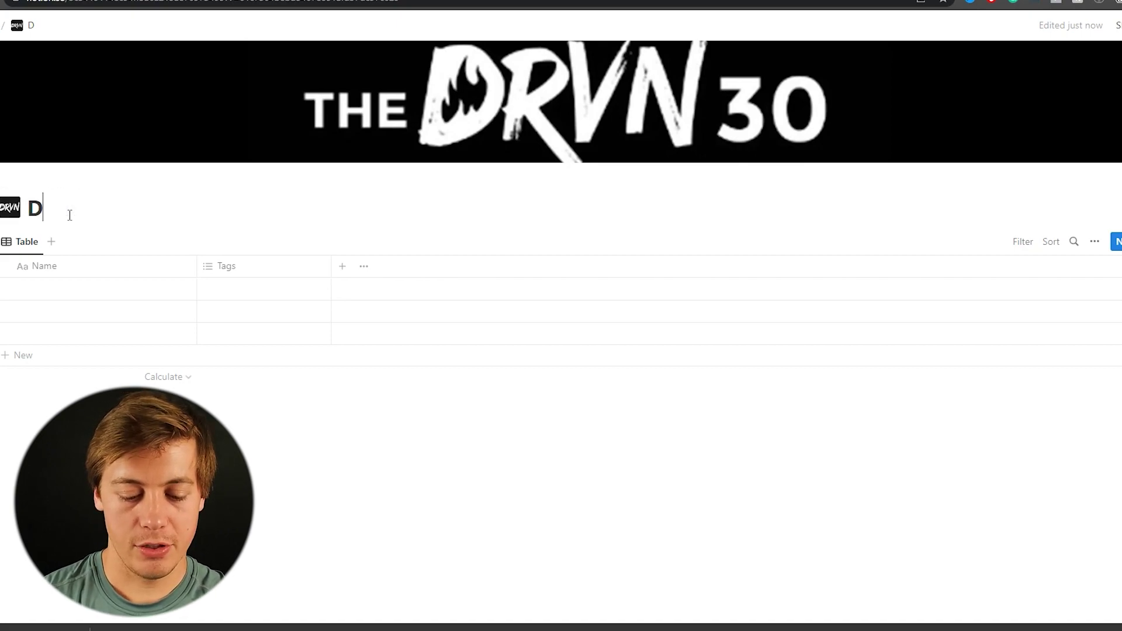
pyautogui.write('RVN 30 CJ')
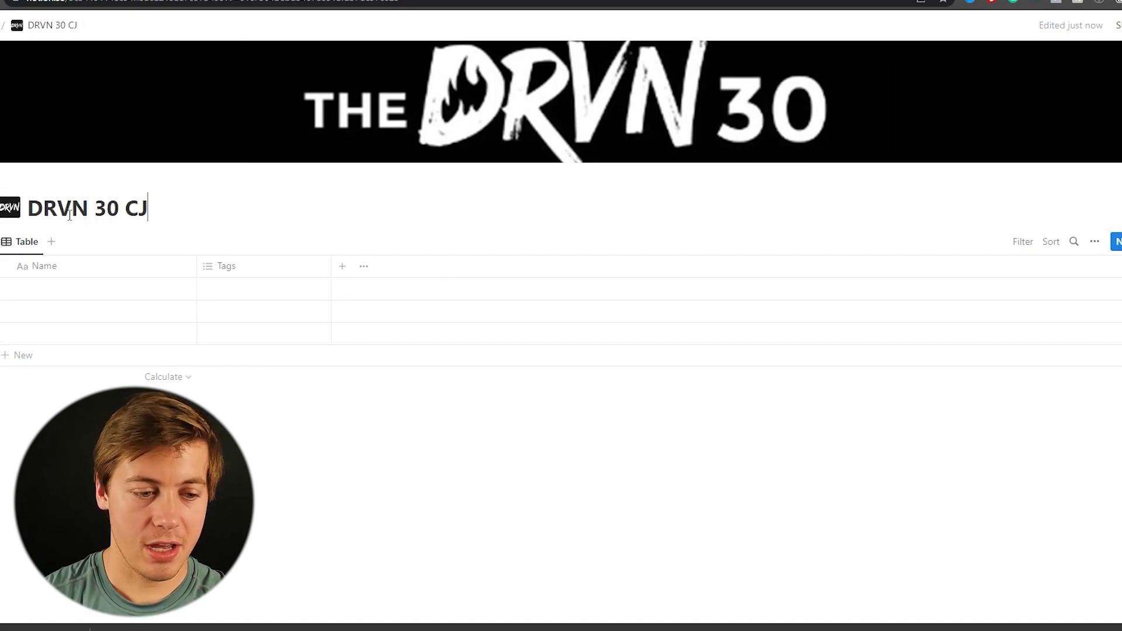
pyautogui.press('BackSpace')
pyautogui.write('HAL')
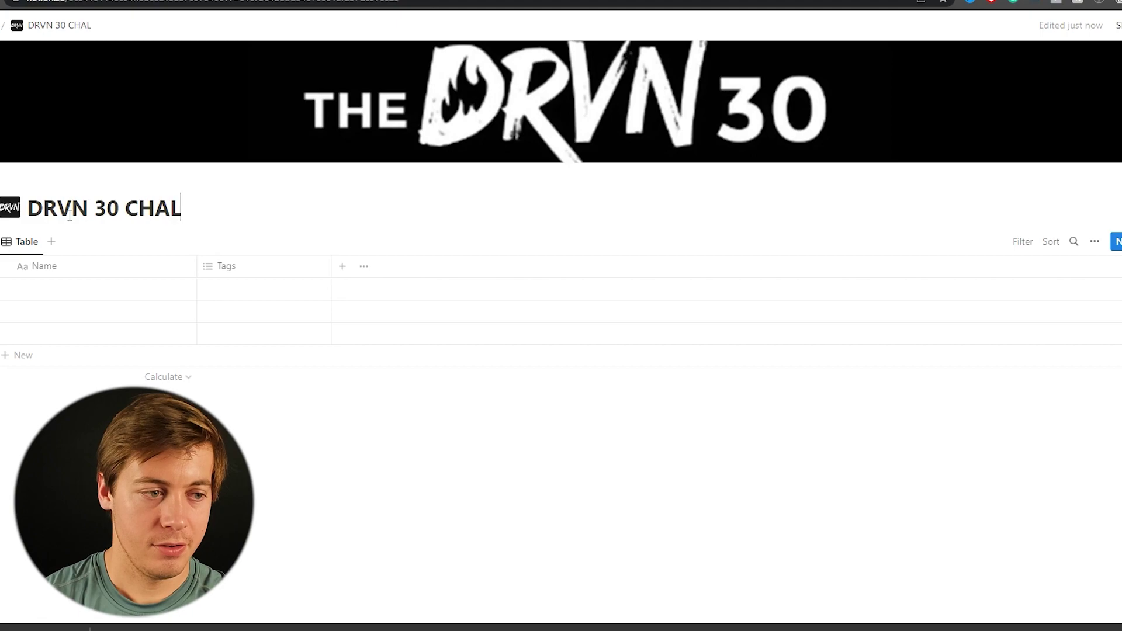
pyautogui.write('LENGE!')
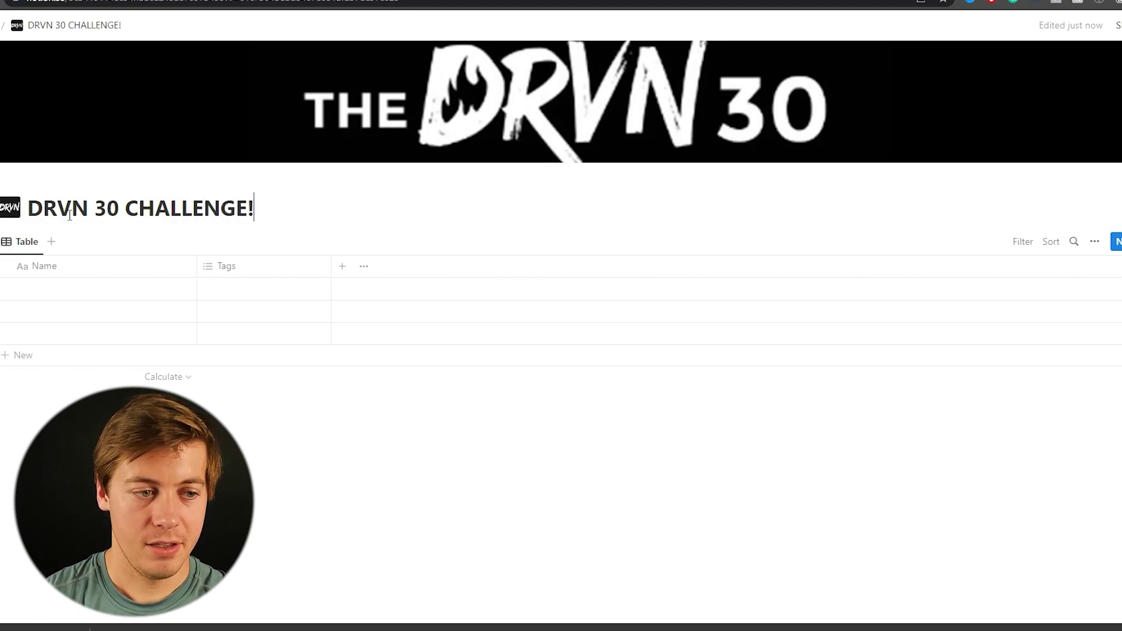
# - Delete the Tags column and add a new checkbox column
pyautogui.click(246, 267)
pyautogui.click(287, 465)
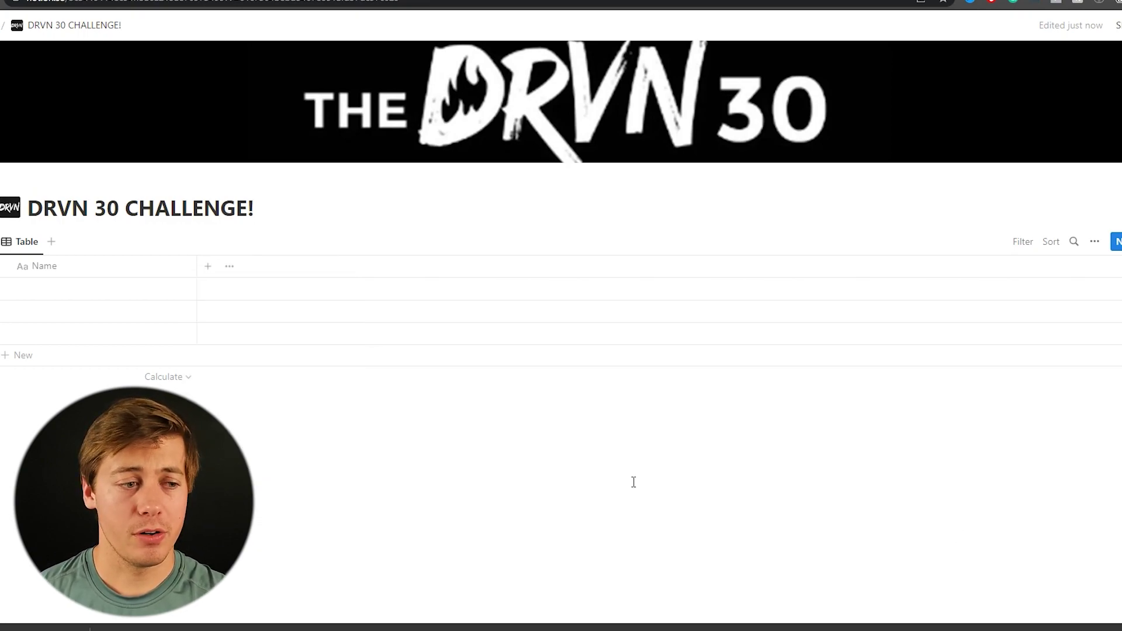
pyautogui.click(208, 268)
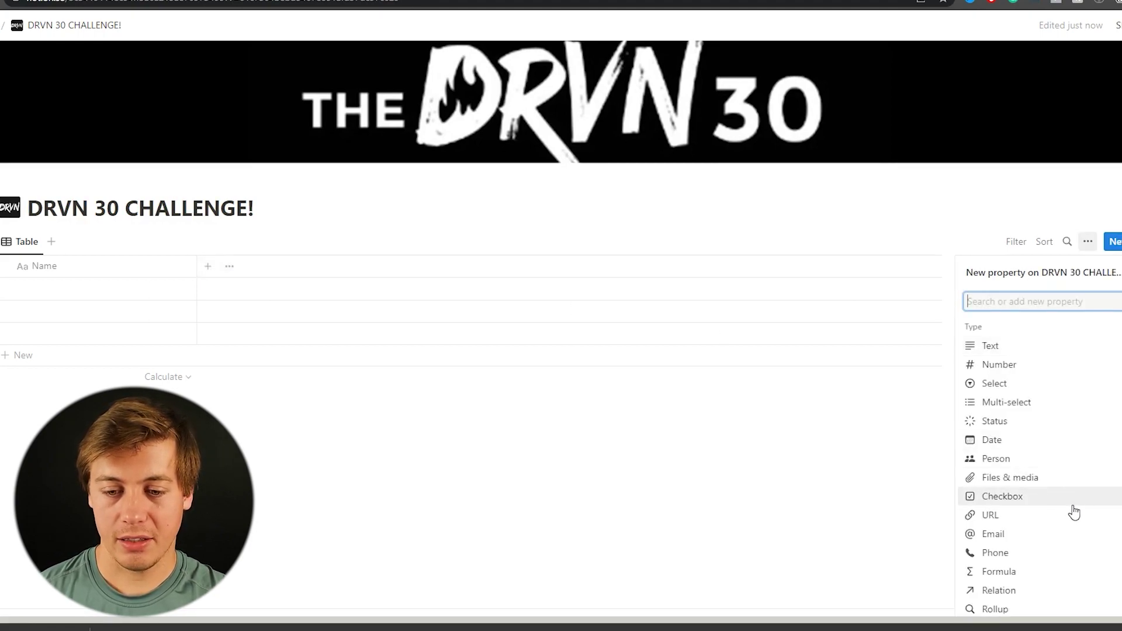
pyautogui.click(1060, 498)
pyautogui.click(664, 498)
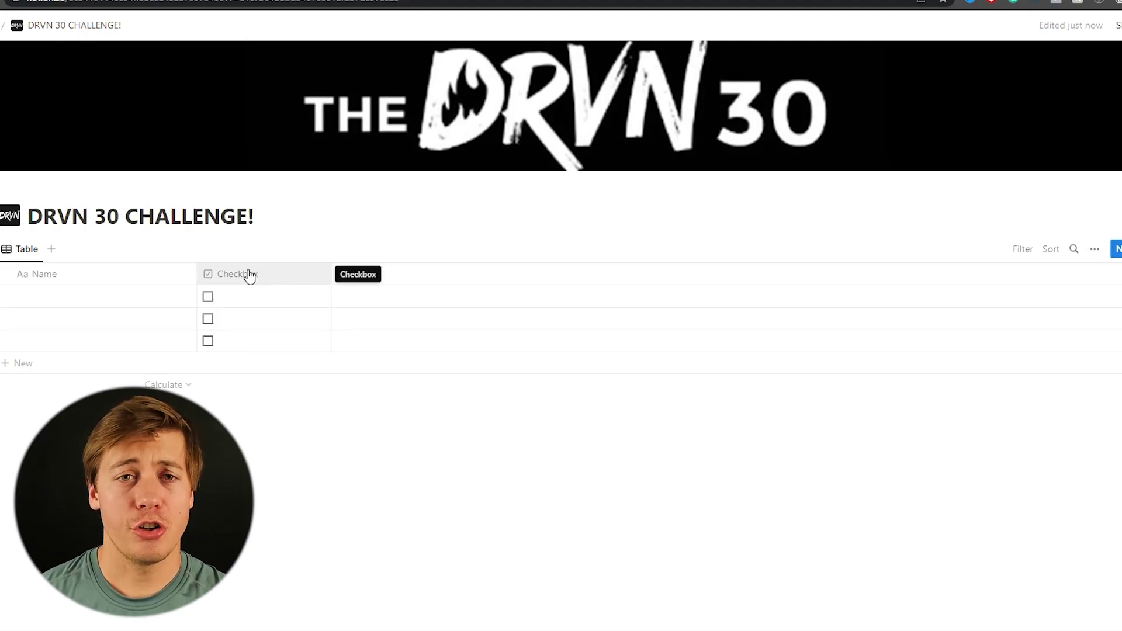
# - Duplicate the checkbox column several times and rename the first one Exercise
pyautogui.click(300, 282)
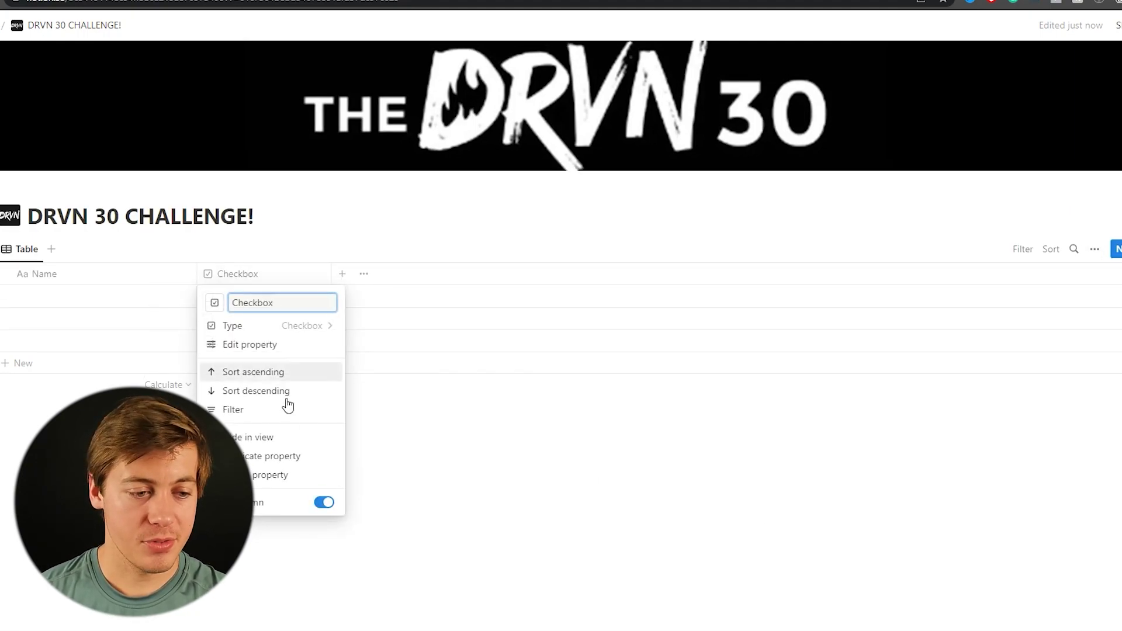
pyautogui.click(278, 457)
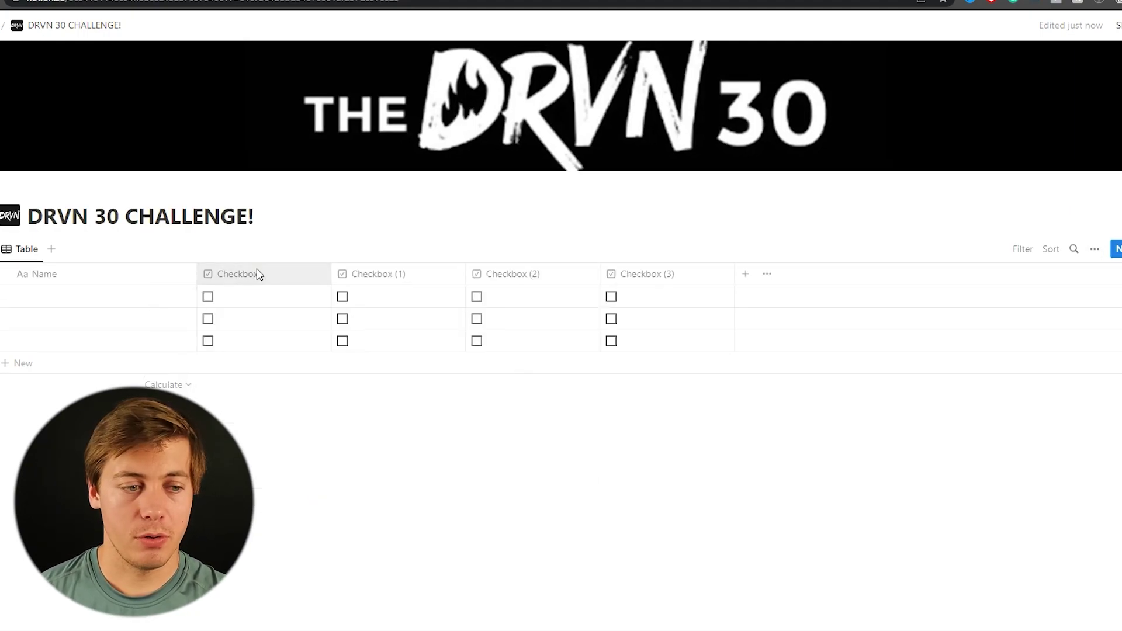
pyautogui.click(258, 274)
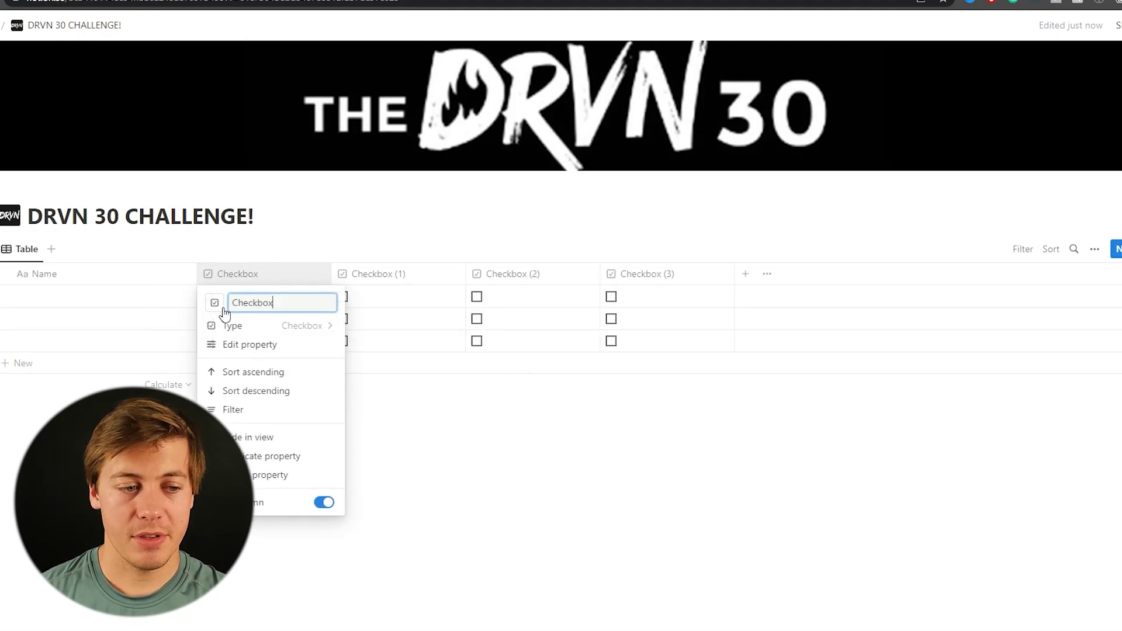
pyautogui.click(252, 302)
pyautogui.doubleClick(253, 303)
pyautogui.write('Exercise')
pyautogui.press('Return')
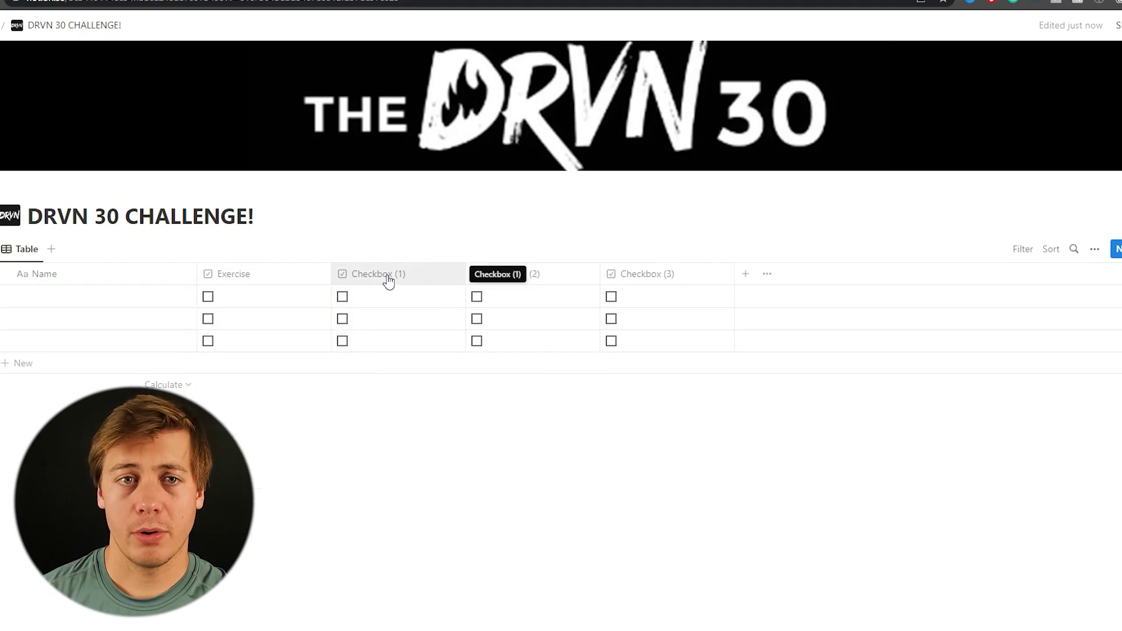
# - Rename the other checkbox columns Mindfulness, Diet and Accountability
pyautogui.click(389, 280)
pyautogui.write('Mindfulness')
pyautogui.press('Return')
pyautogui.click(515, 275)
pyautogui.write('Diet')
pyautogui.press('Return')
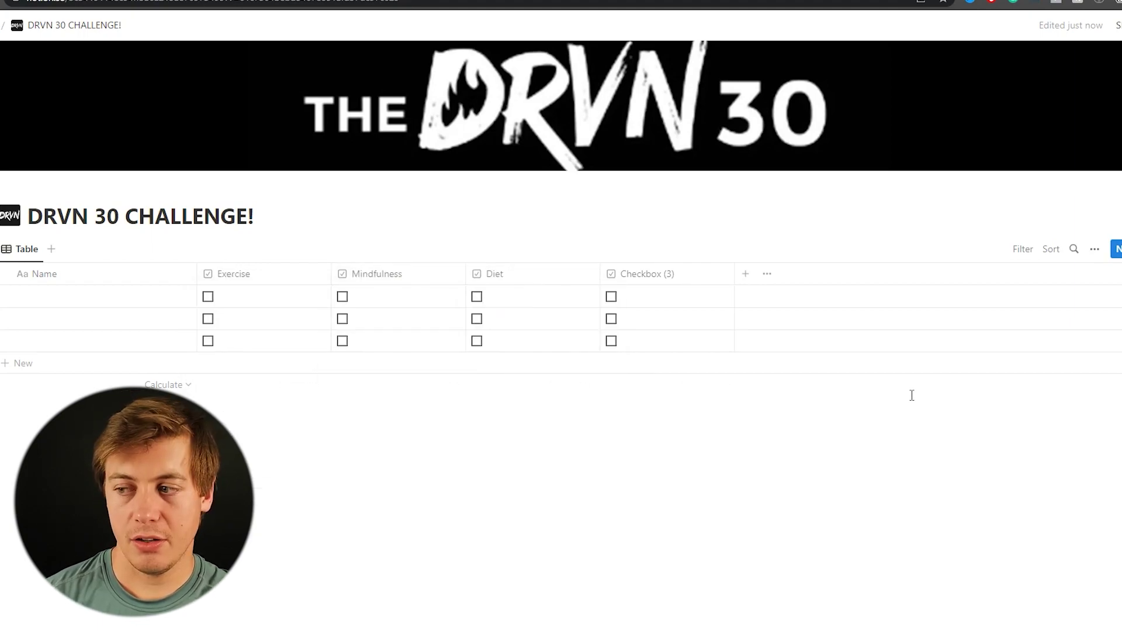
pyautogui.click(683, 275)
pyautogui.write('Accountability')
pyautogui.press('Return')
# - Add a number column named 'Screentime (Minutes)'
pyautogui.click(745, 275)
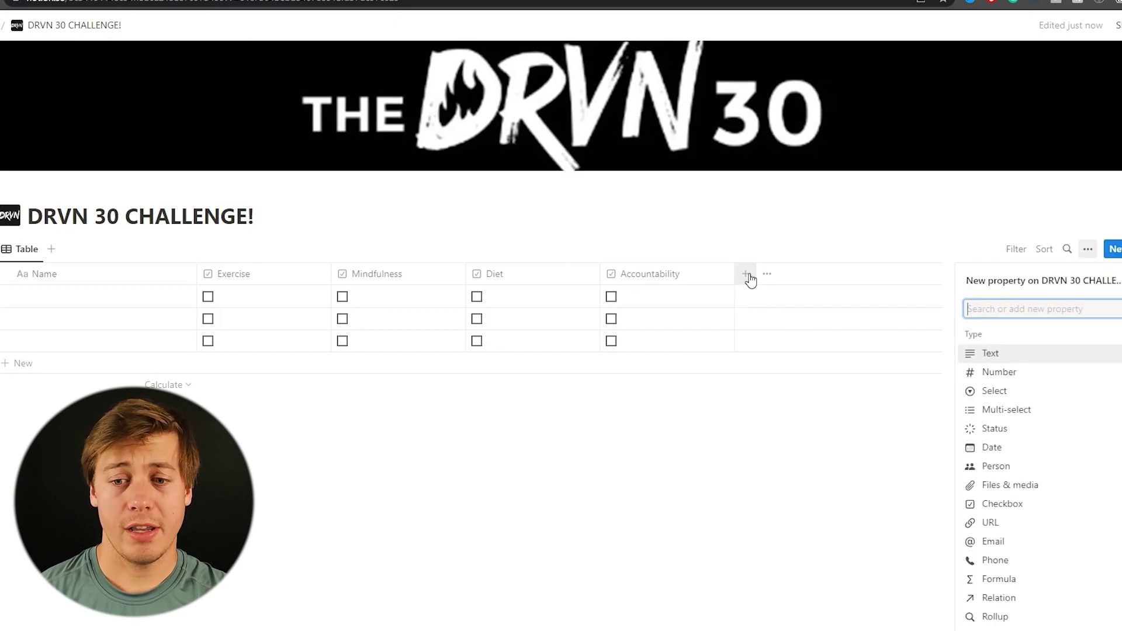
pyautogui.click(999, 375)
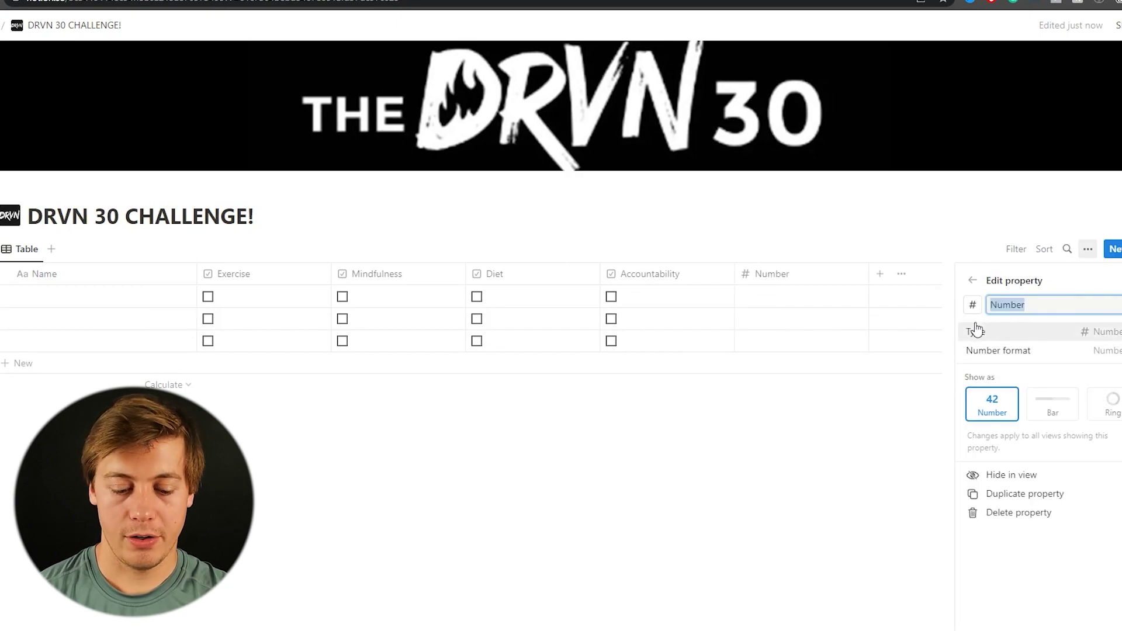
pyautogui.write('Screenti')
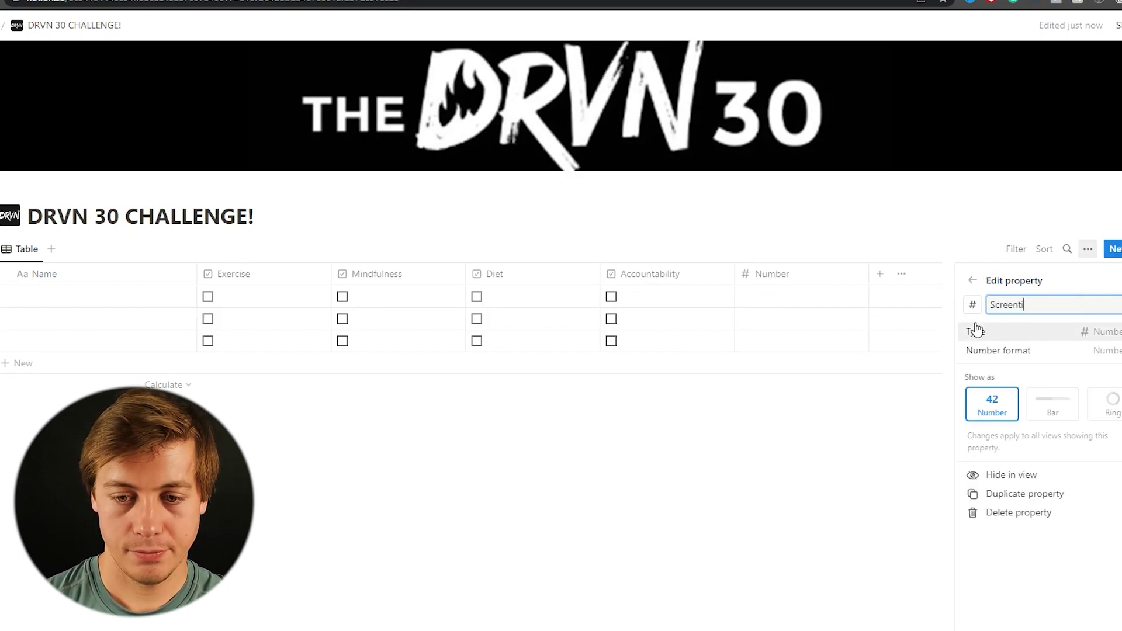
pyautogui.write('me (Minutes')
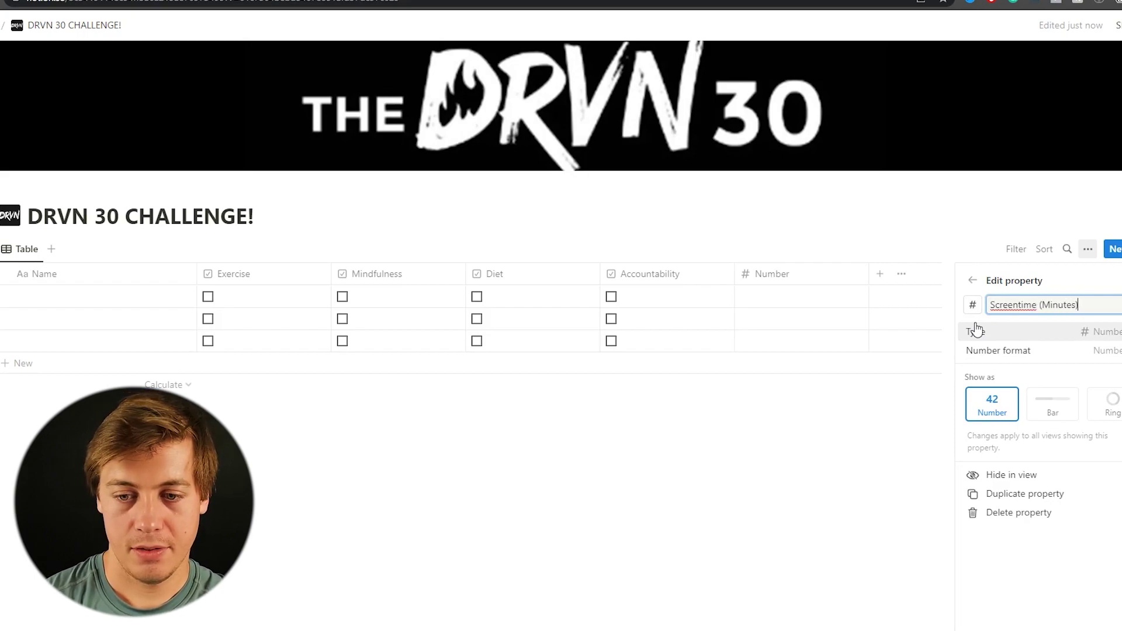
pyautogui.click(722, 401)
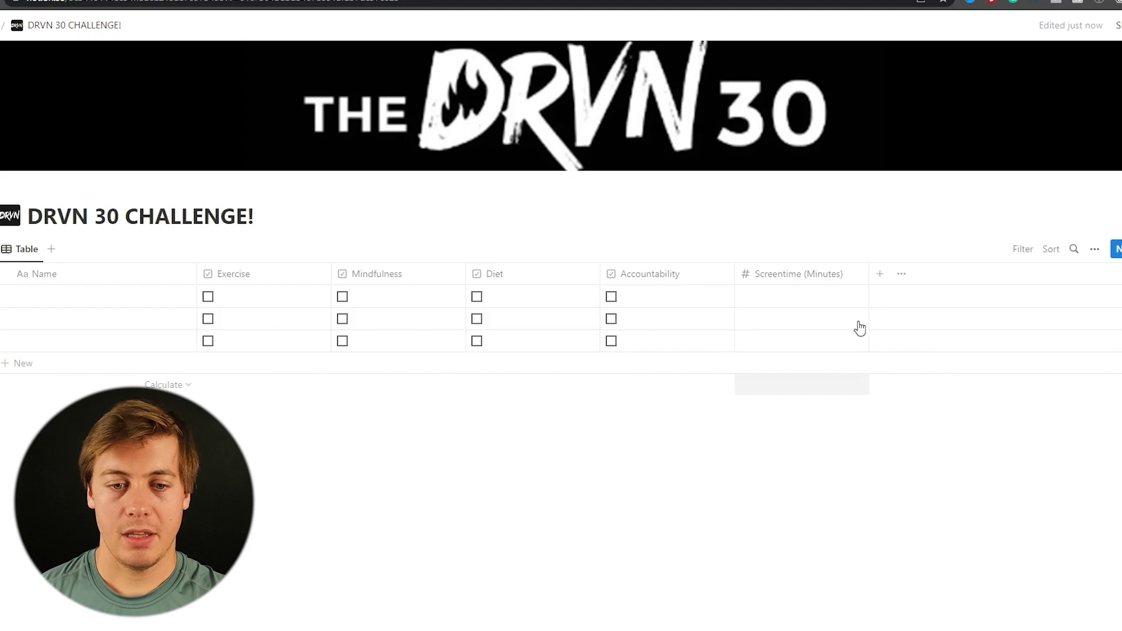
# - Add a formula column named Day Completed
pyautogui.click(882, 282)
pyautogui.write('for')
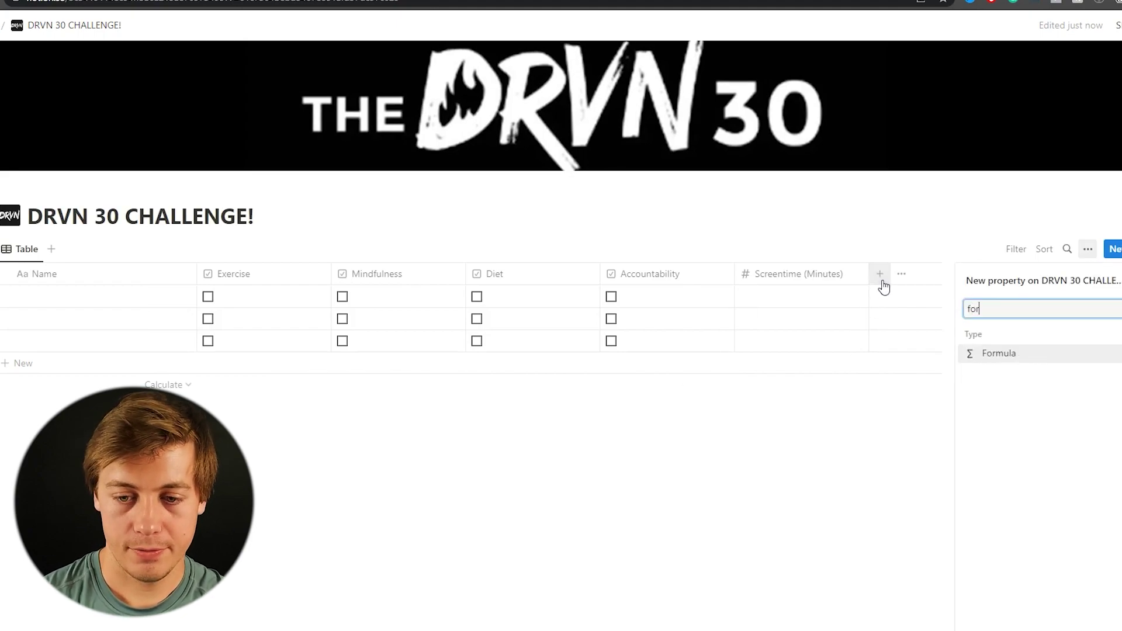
pyautogui.click(1005, 360)
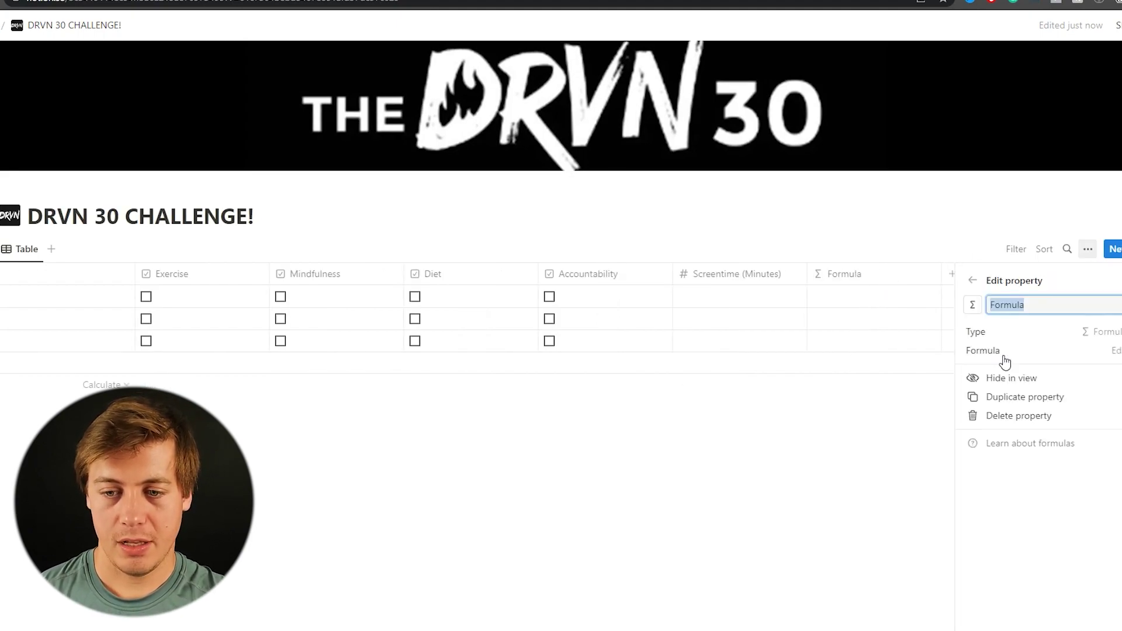
pyautogui.write('Day Completed')
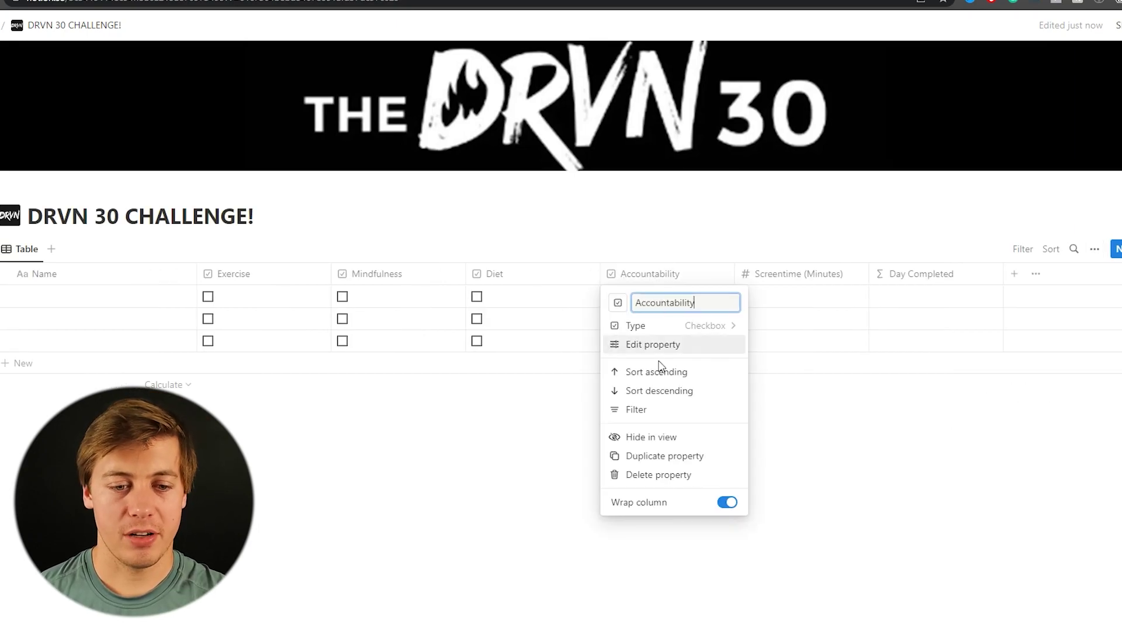
# - Duplicate the Accountability column, rename the copy Journal, and narrow it
pyautogui.click(659, 456)
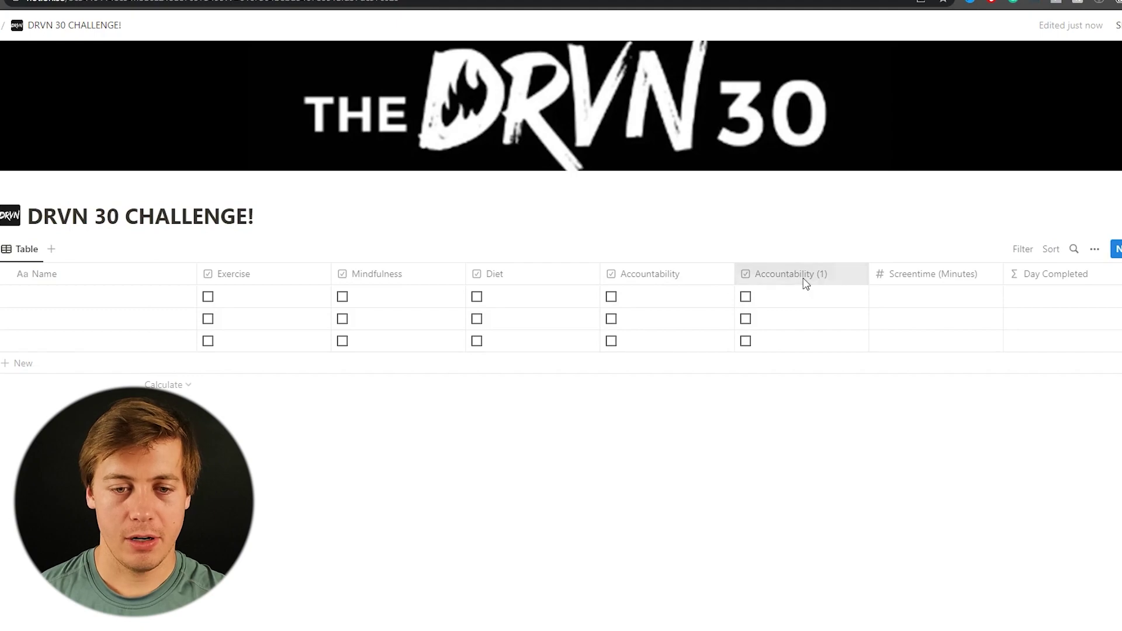
pyautogui.click(804, 279)
pyautogui.write('J')
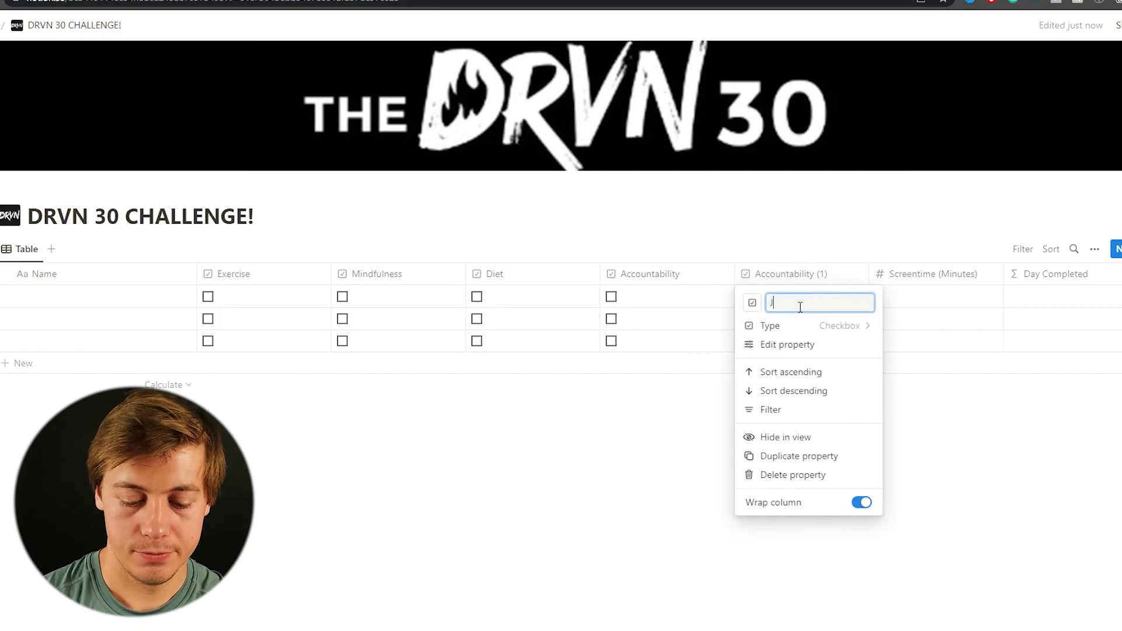
pyautogui.write('ournal')
pyautogui.press('Return')
pyautogui.moveTo(869, 271); pyautogui.dragTo(810, 270)
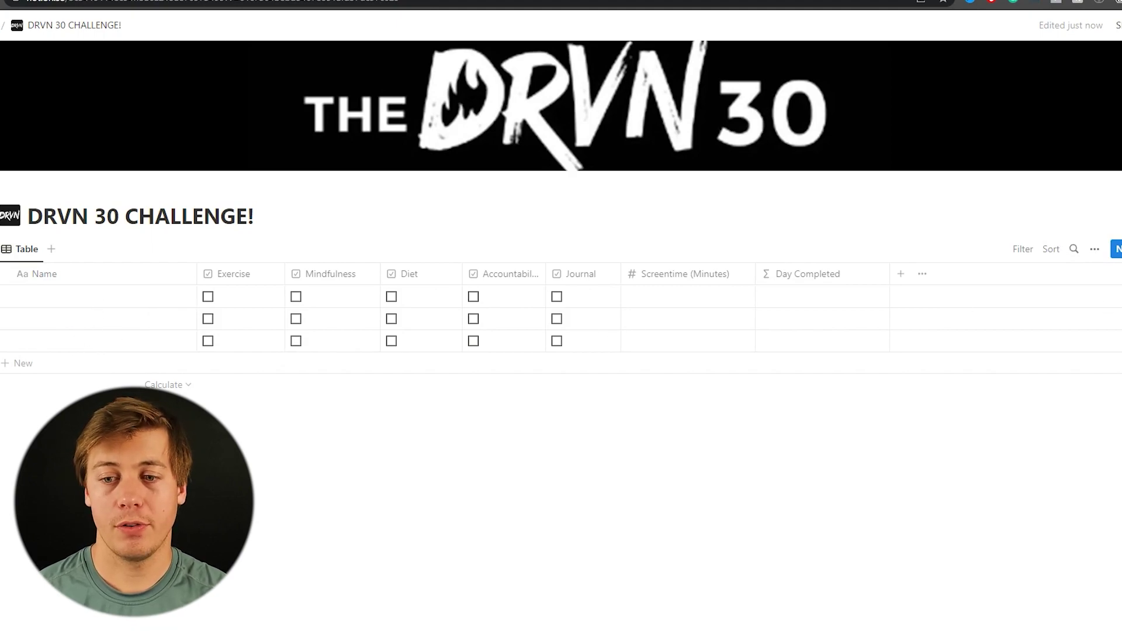
# - Create a new entry template titled 'Day X'
pyautogui.click(1119, 249)
pyautogui.click(1015, 345)
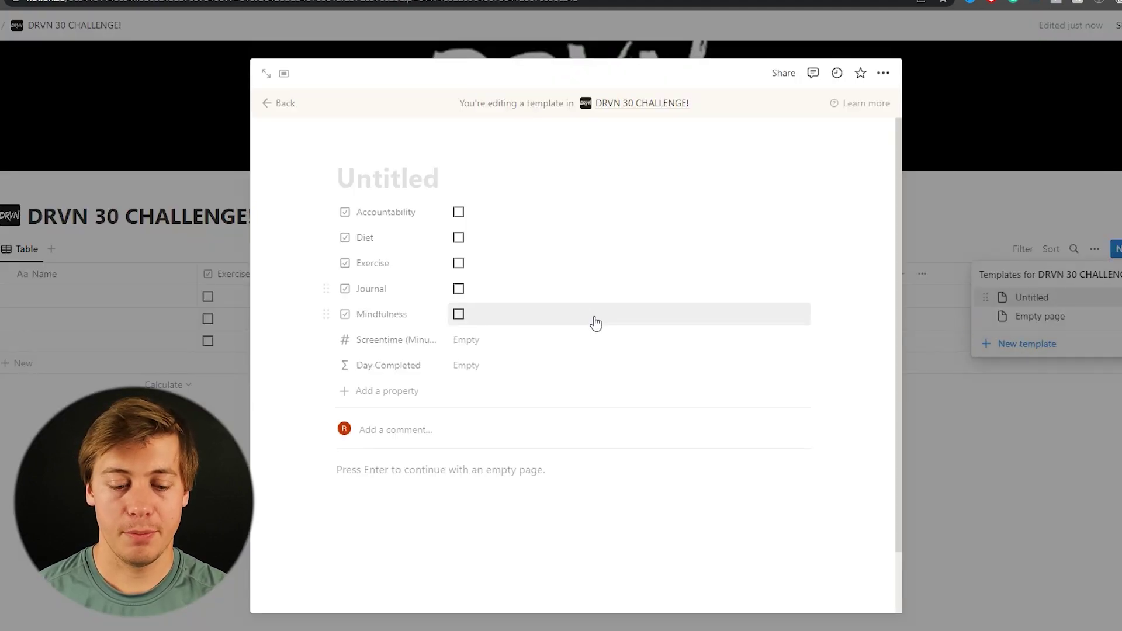
pyautogui.write('Day ')
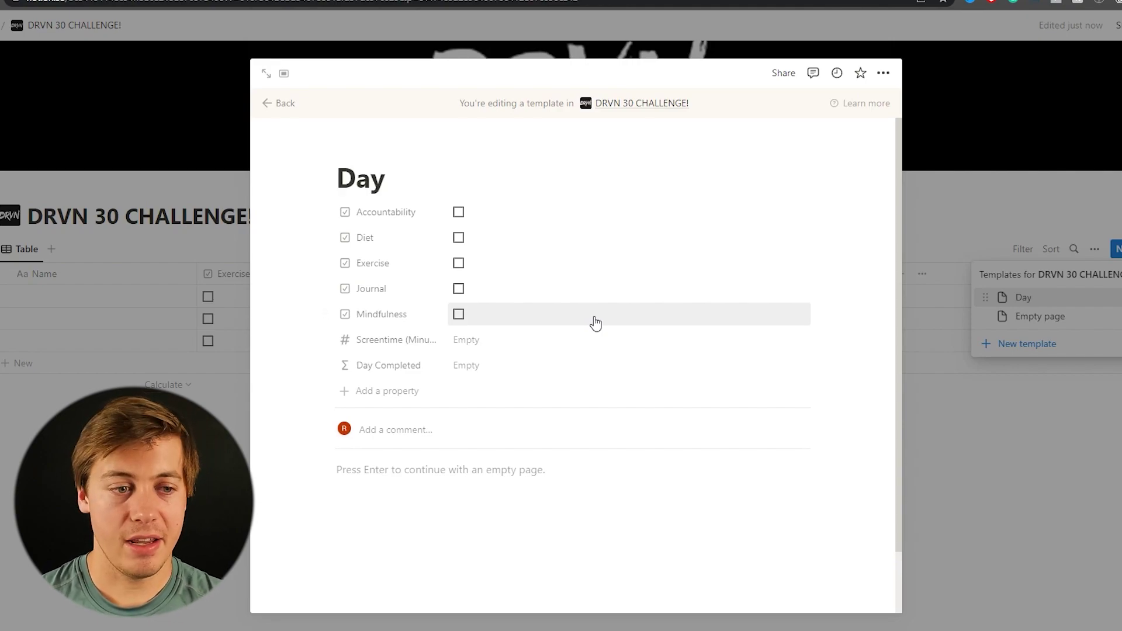
pyautogui.write('X')
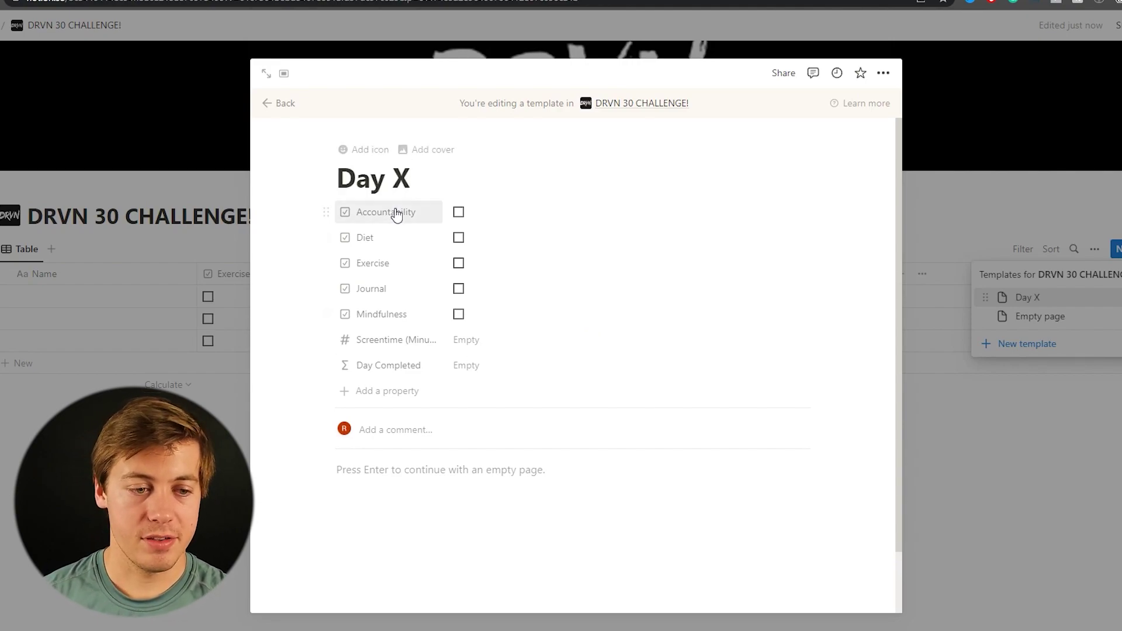
# - Write a bold Daily Exercise heading with 'Exercise Completed' and 'Total Time:' lines
pyautogui.click(408, 469)
pyautogui.write('D')
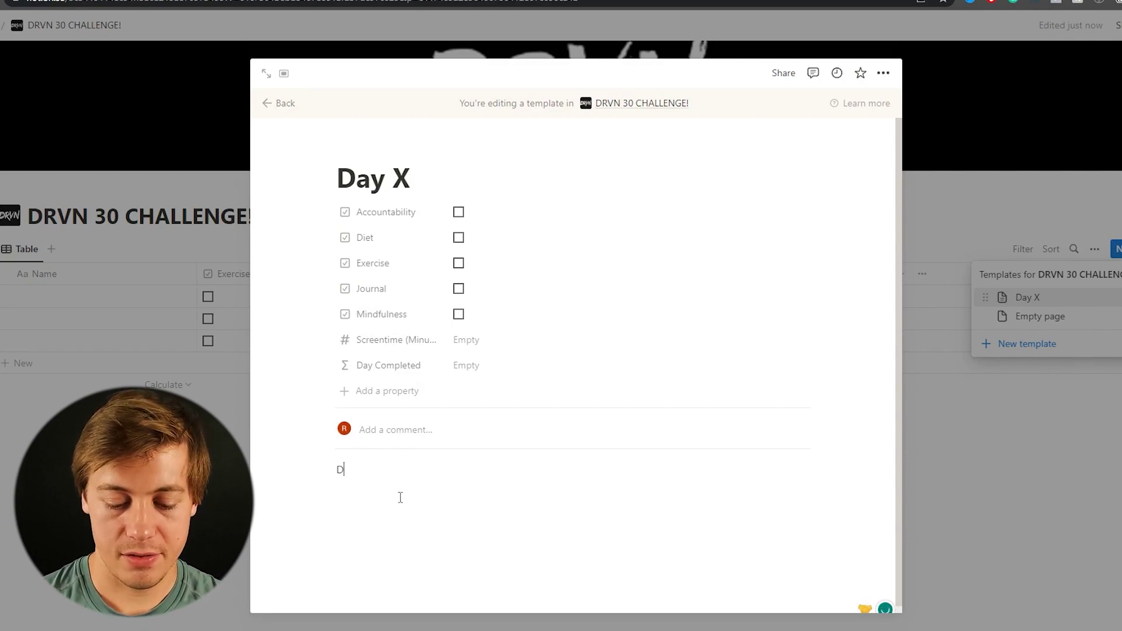
pyautogui.write('aily Exercise')
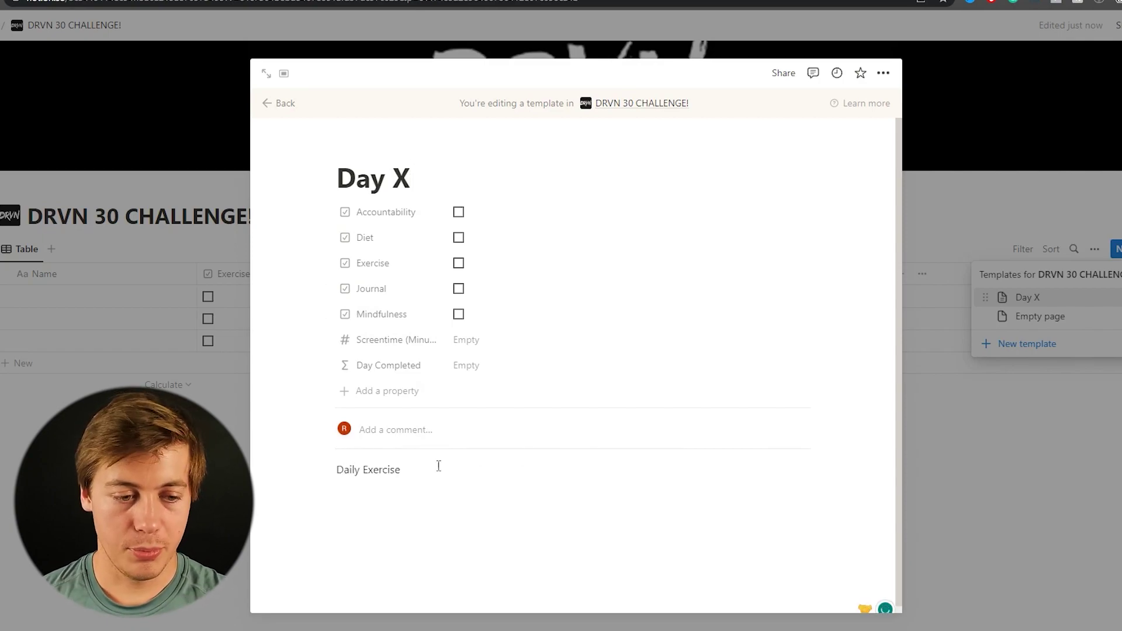
pyautogui.hotkey('shift', 'Left')
pyautogui.hotkey('shift', 'Left')
pyautogui.hotkey('shift', 'Left')
pyautogui.hotkey('shift', 'Left')
pyautogui.hotkey('shift', 'Left')
pyautogui.hotkey('shift', 'Left')
pyautogui.hotkey('shift', 'Left')
pyautogui.hotkey('shift', 'Left')
pyautogui.hotkey('shift', 'Left')
pyautogui.hotkey('shift', 'Left')
pyautogui.hotkey('shift', 'Left')
pyautogui.hotkey('shift', 'Left')
pyautogui.hotkey('shift', 'Left')
pyautogui.hotkey('shift', 'Left')
pyautogui.hotkey('ctrl', 'b')
pyautogui.press('Right')
pyautogui.press('Return')
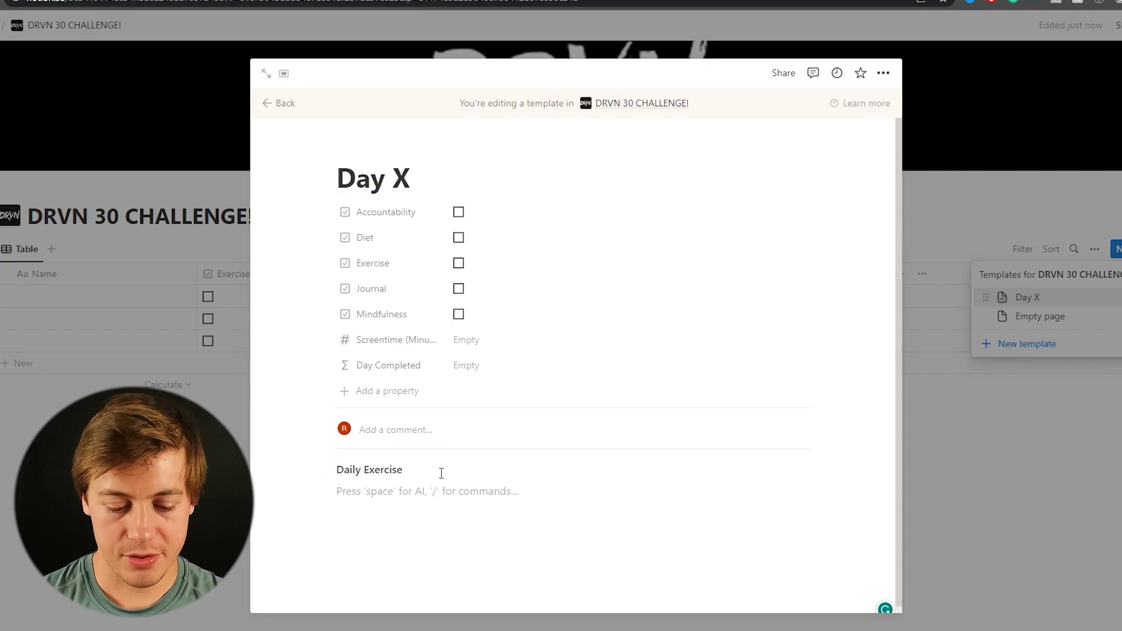
pyautogui.write('Exercise ')
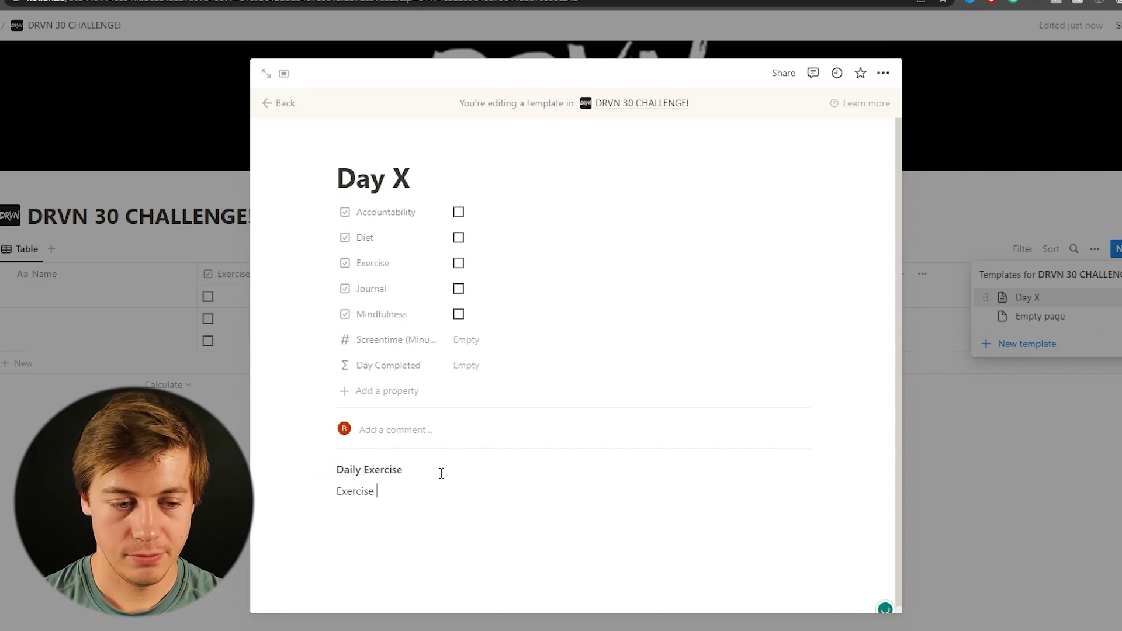
pyautogui.write('Completed')
pyautogui.press('Return')
pyautogui.write('Total Time:')
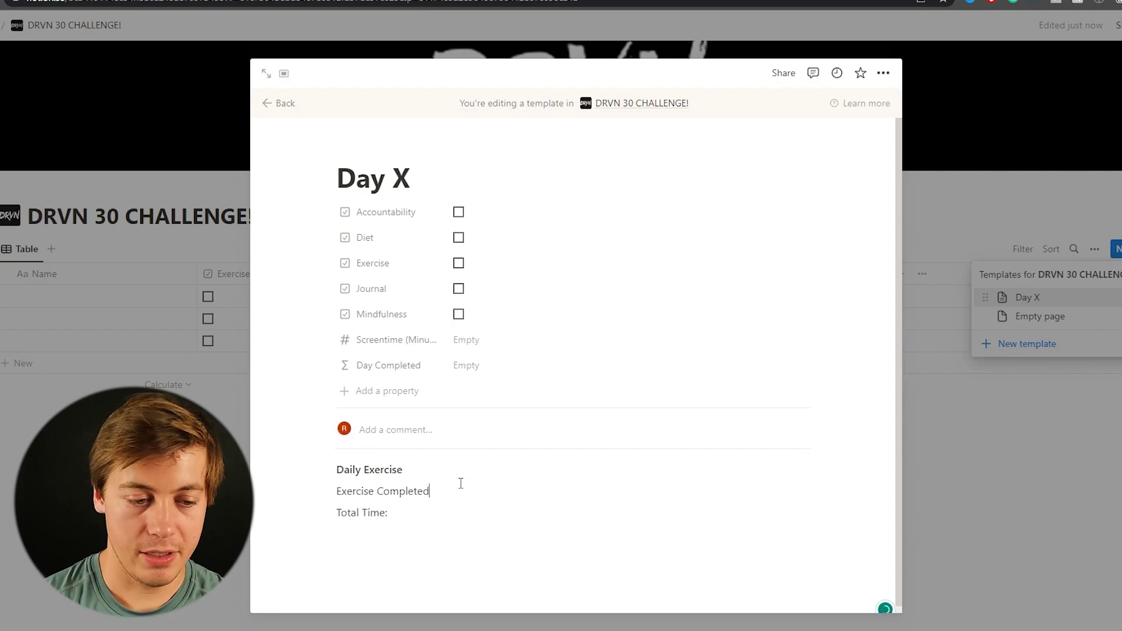
pyautogui.press('Return')
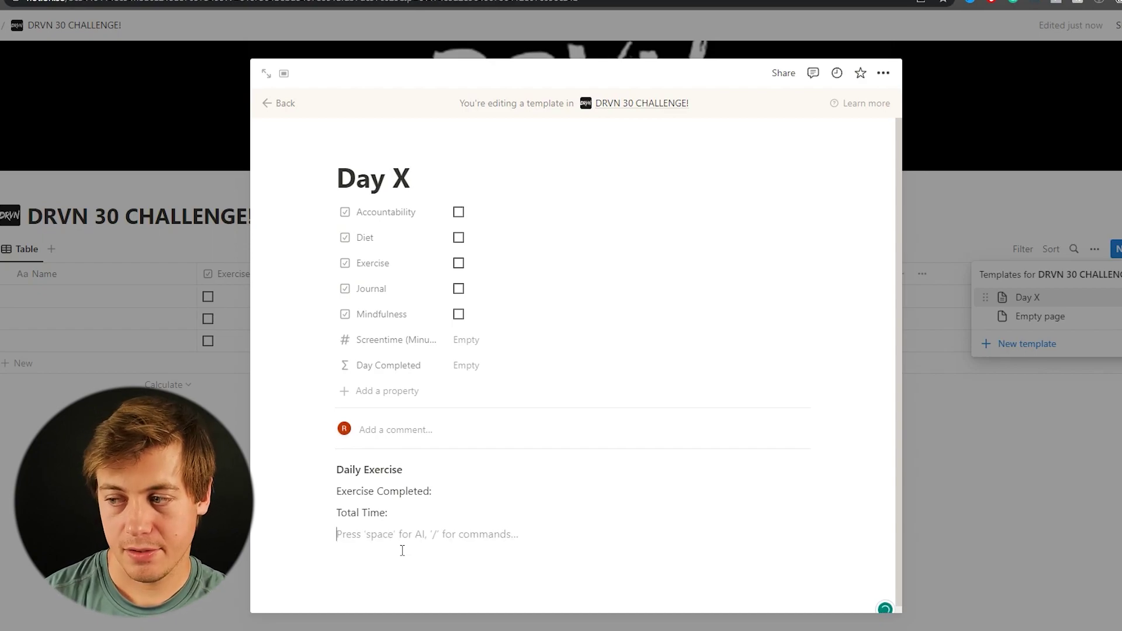
pyautogui.press('Return')
# - Add a Daily Journal heading with a 'button goes here' placeholder line
pyautogui.write('Daily')
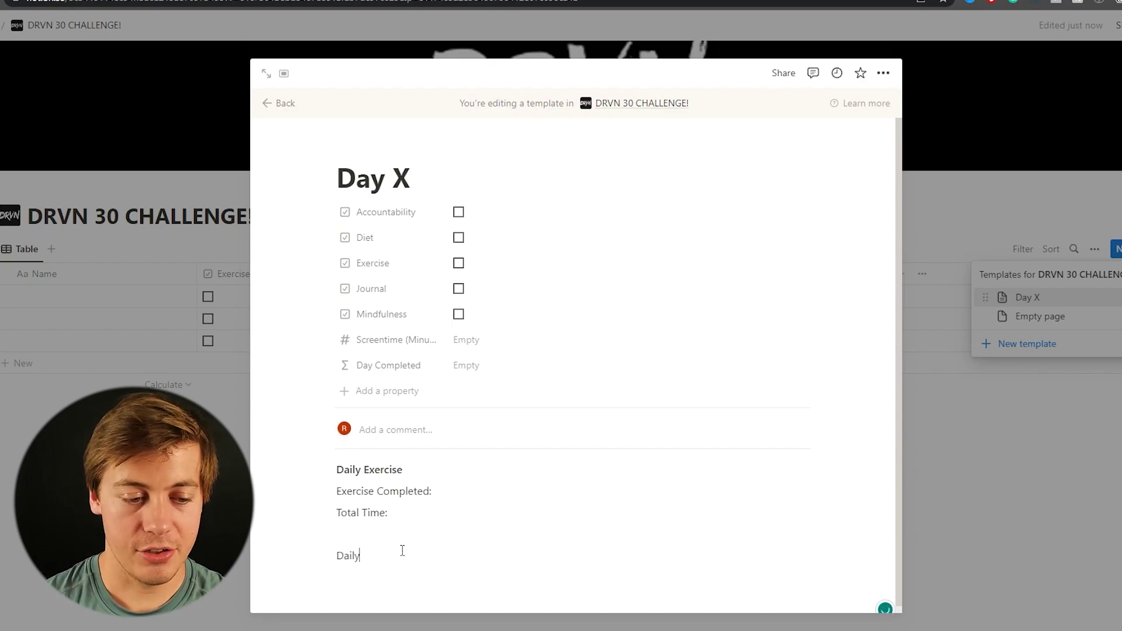
pyautogui.write(' Journal')
pyautogui.press('Return')
pyautogui.scroll(-1, 370, 522)
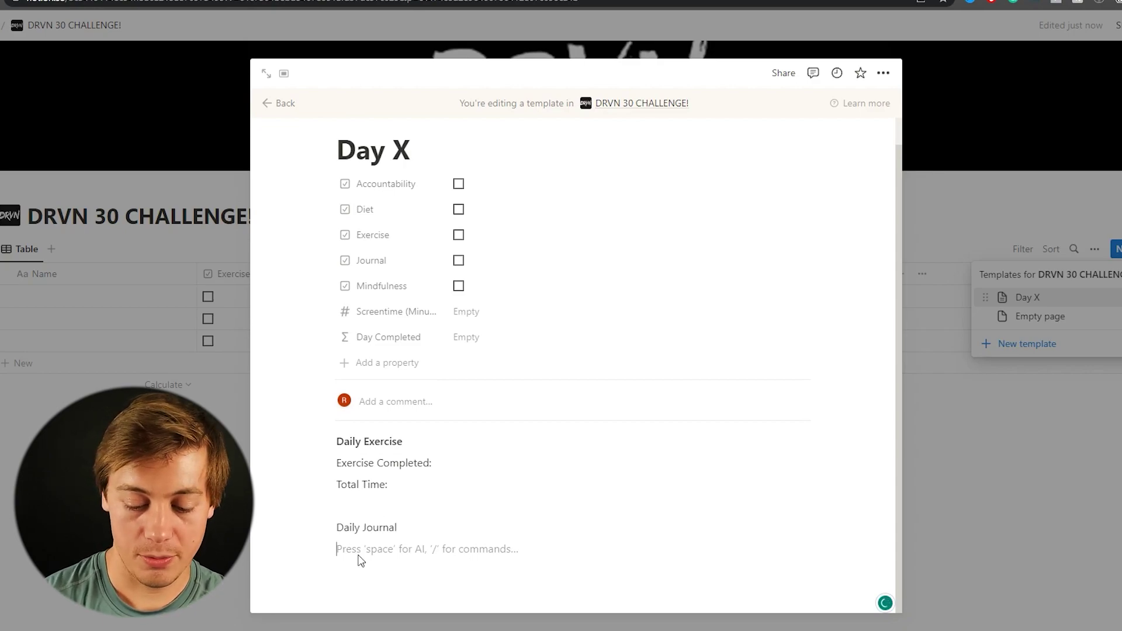
pyautogui.write('button goes here')
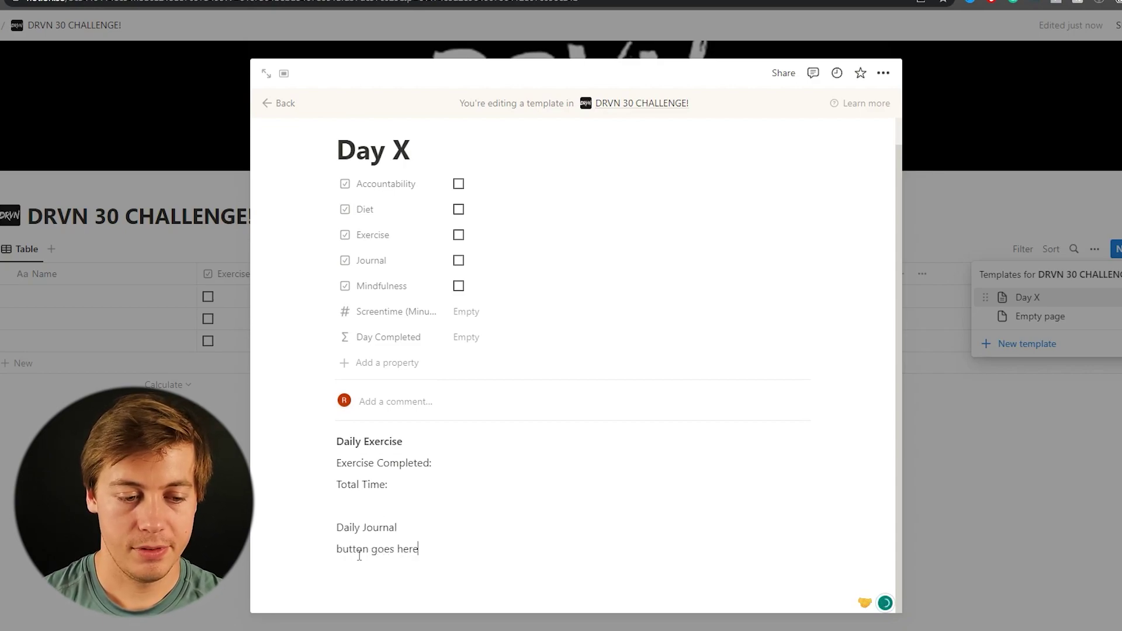
pyautogui.press('Return')
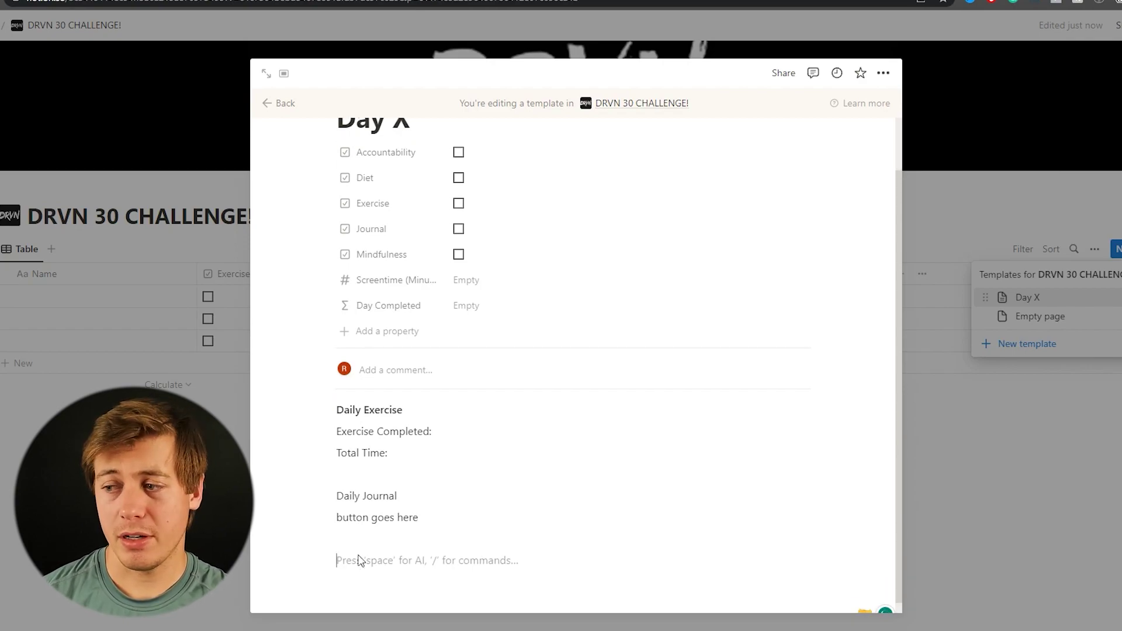
# - Add a Food section with Meals, Snacks, Estimated Calories, then an Accountability Screenshot line
pyautogui.write('F')
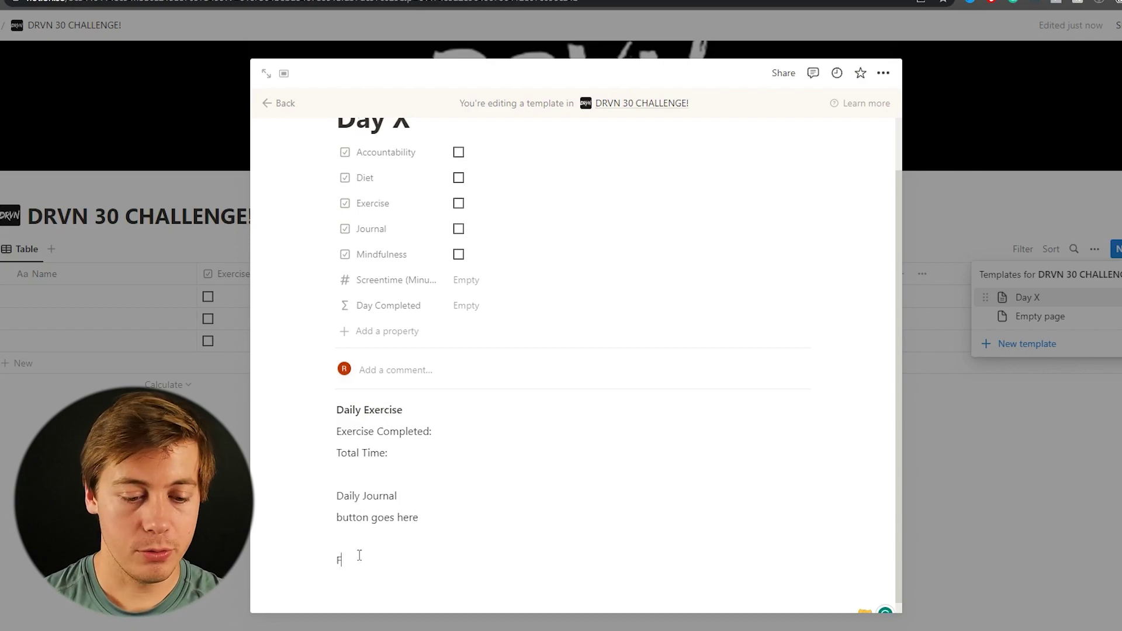
pyautogui.write('ood')
pyautogui.press('Return')
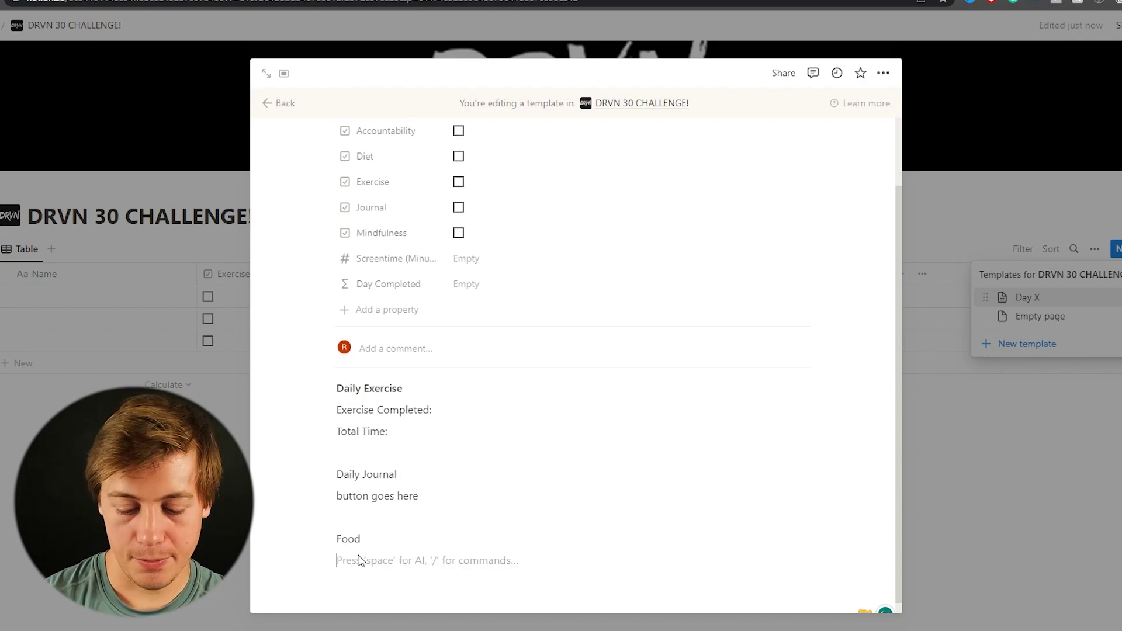
pyautogui.write('Meals')
pyautogui.press('Return')
pyautogui.write('Snac')
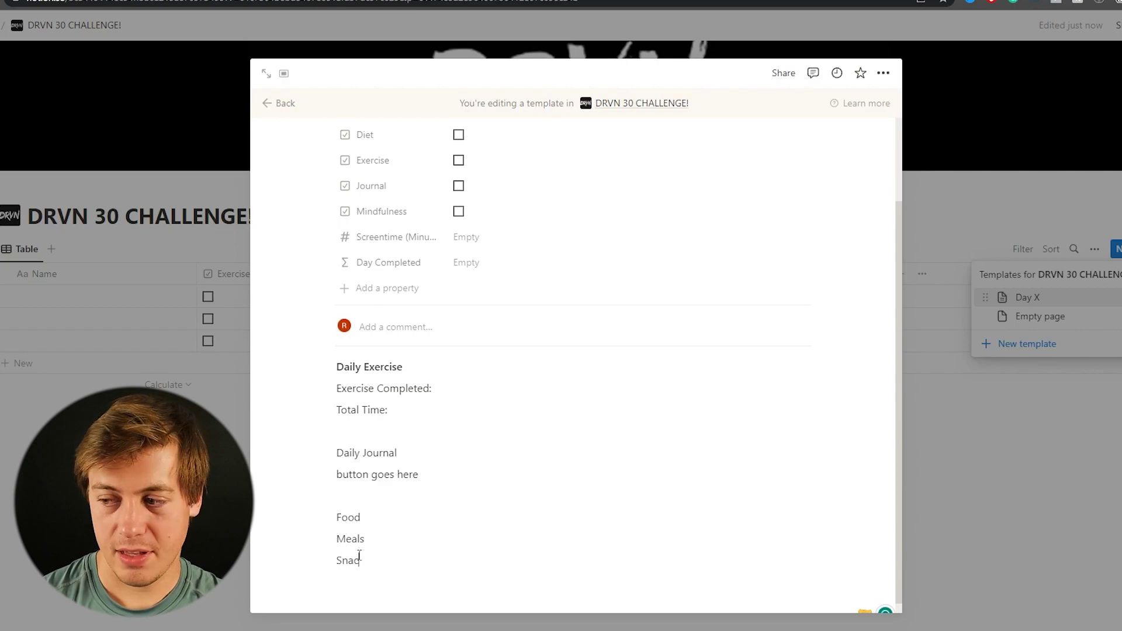
pyautogui.write('ks')
pyautogui.press('Return')
pyautogui.write('Estima')
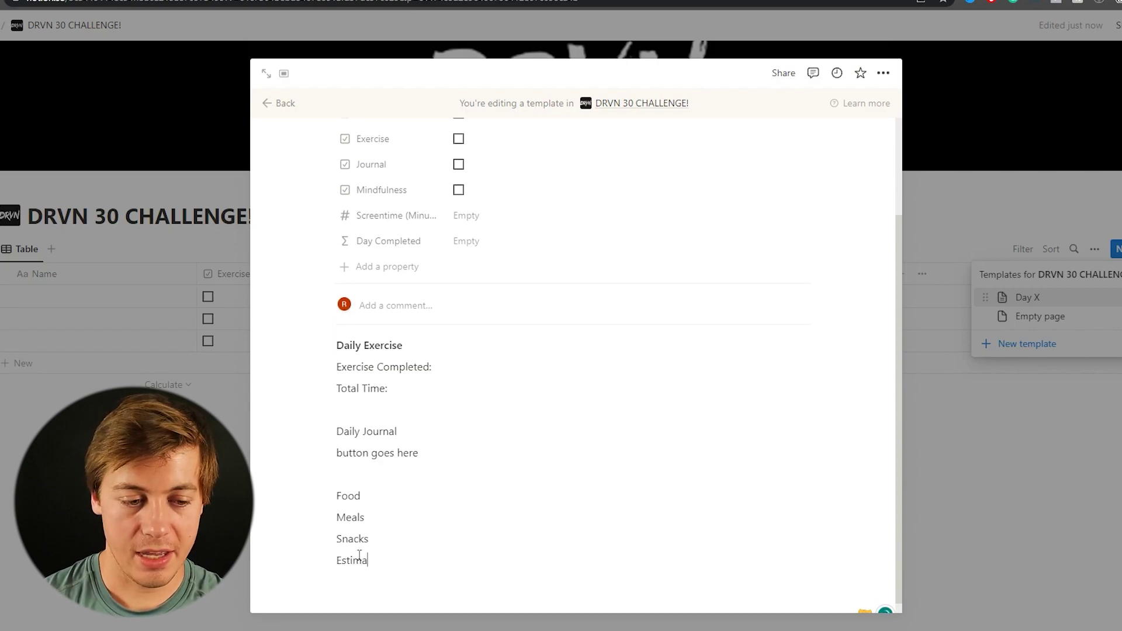
pyautogui.write('ted Calories')
pyautogui.press('Return')
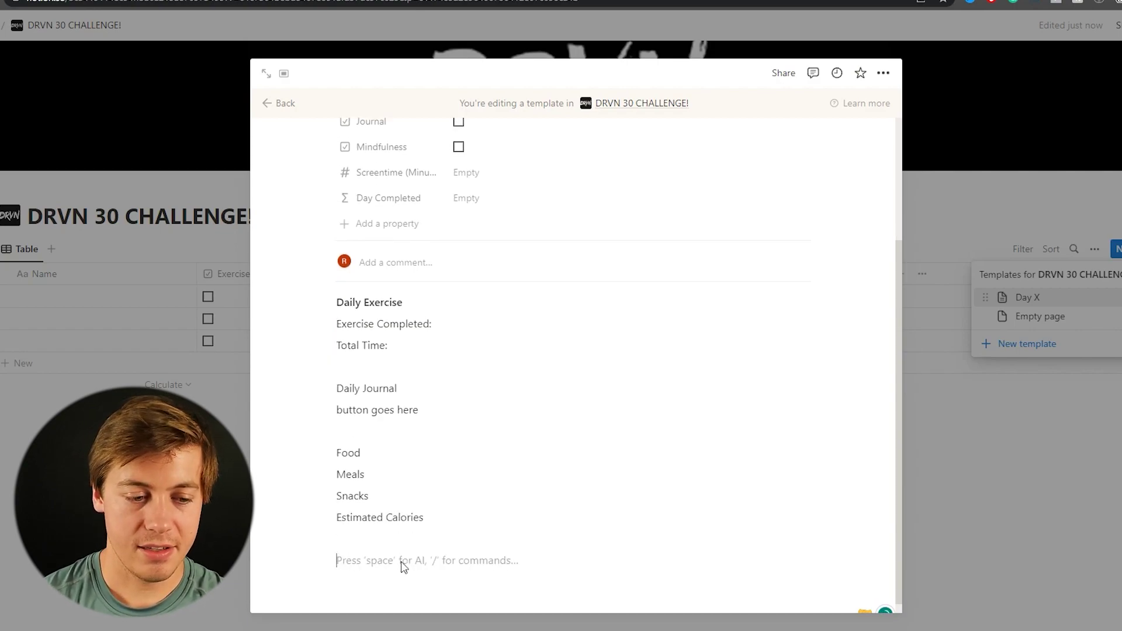
pyautogui.write('Accountability Scre')
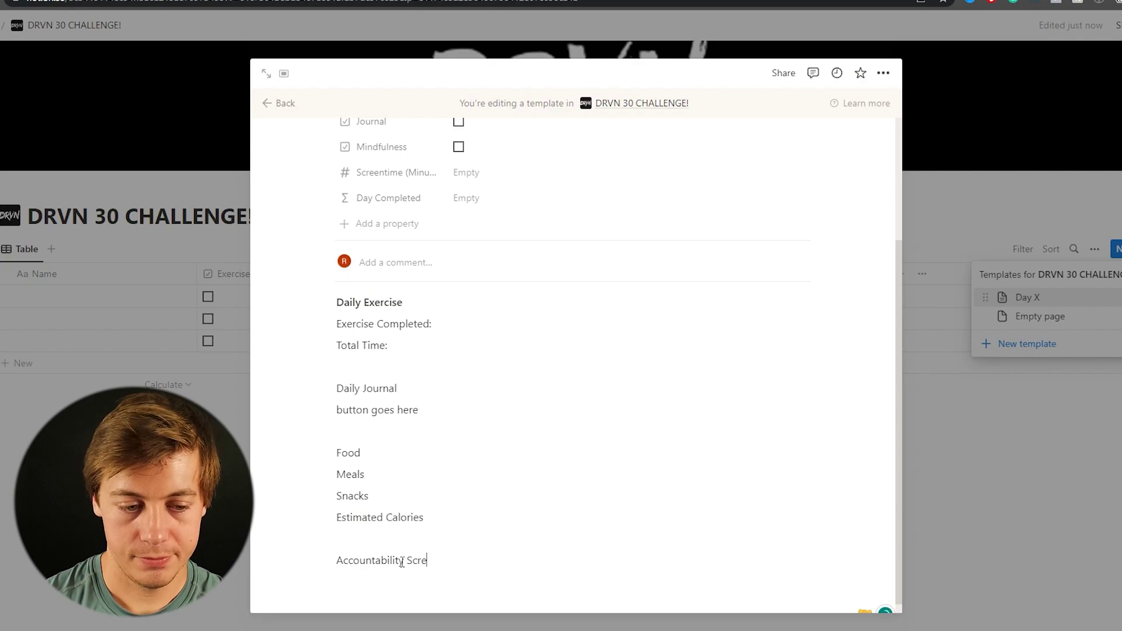
pyautogui.write('enshot hashtag #DRVN30')
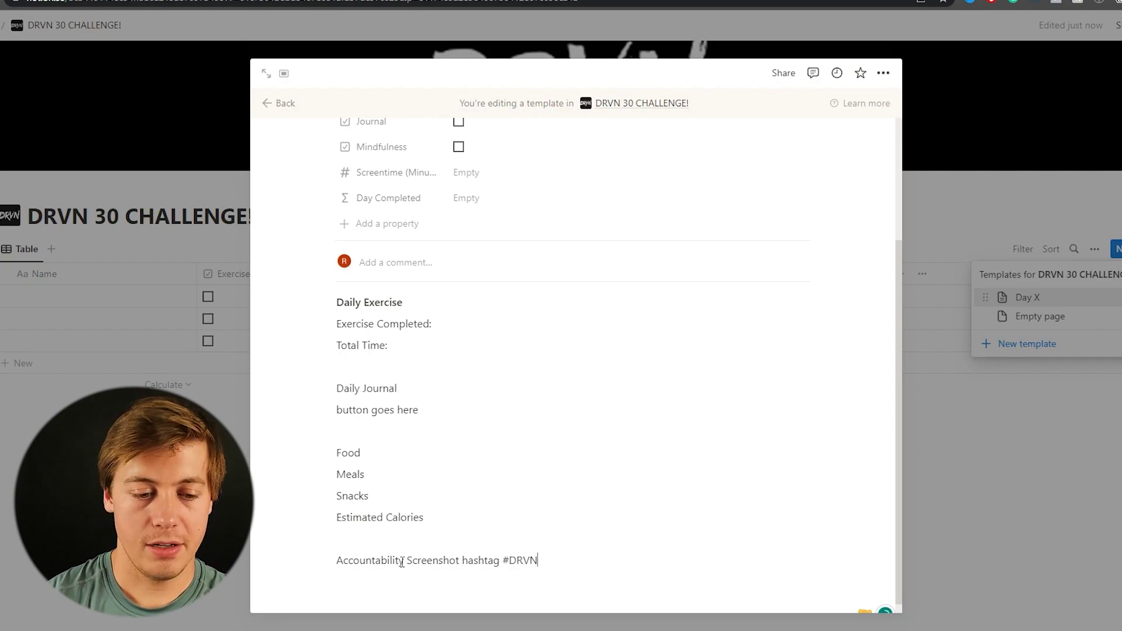
# - Bold the accountability hashtag line and open empty lines below Daily Journal
pyautogui.tripleClick(491, 552)
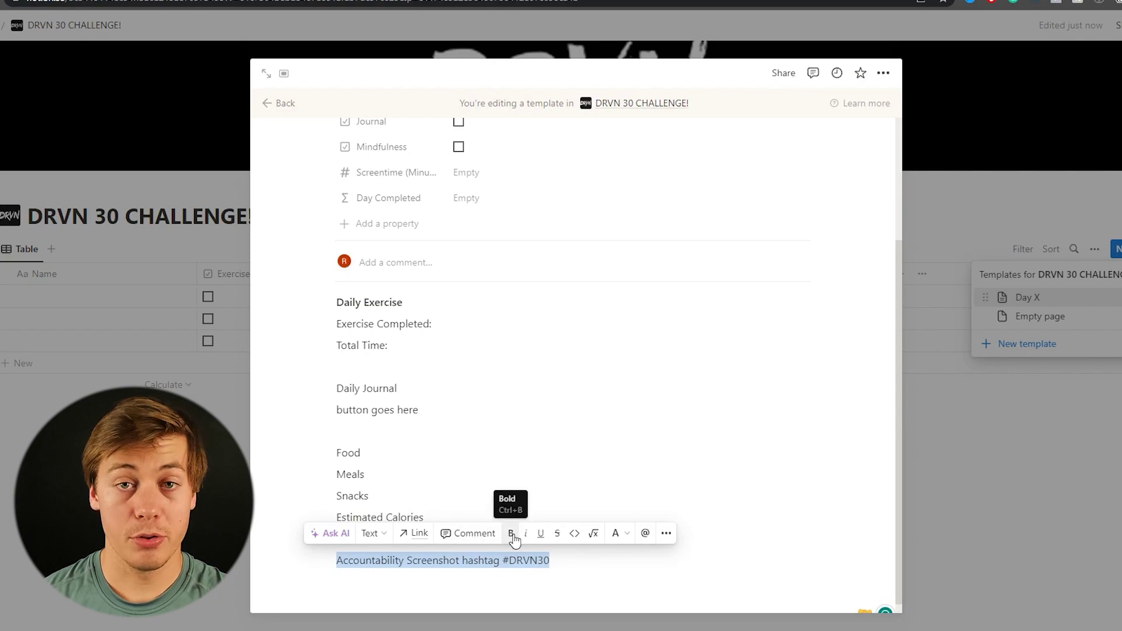
pyautogui.click(511, 533)
pyautogui.click(461, 431)
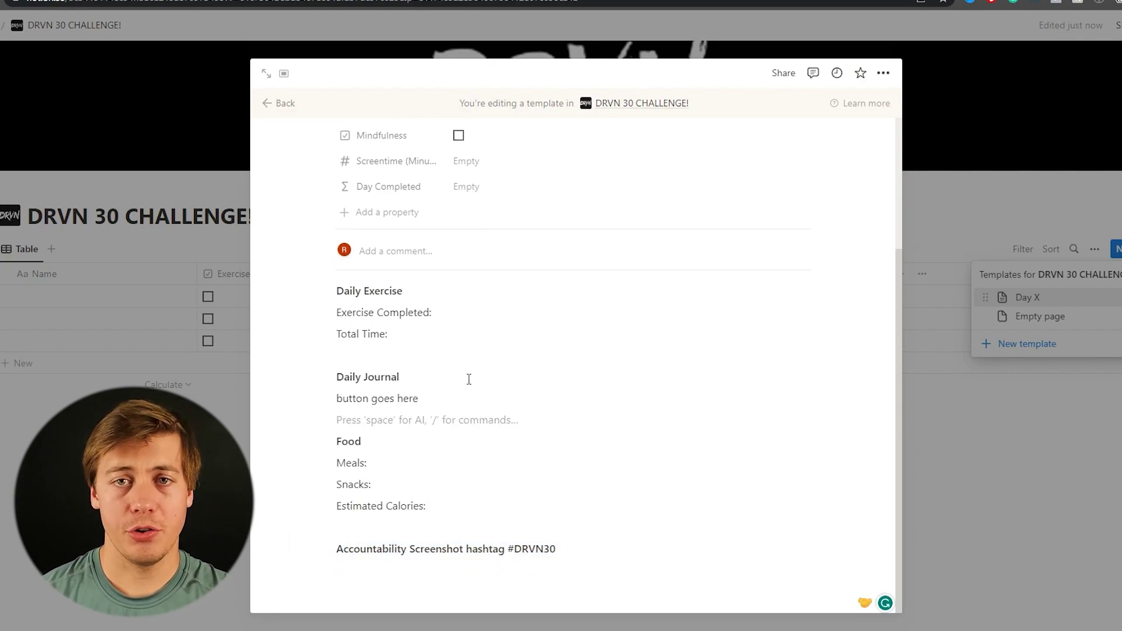
pyautogui.click(431, 379)
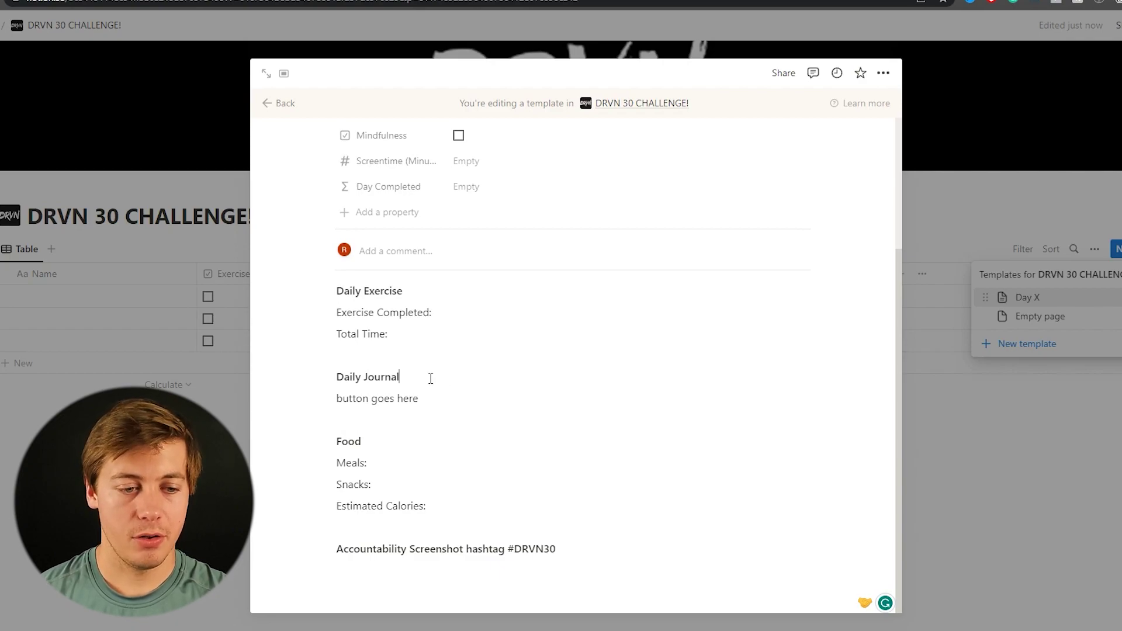
pyautogui.press('Return')
pyautogui.press('Return')
pyautogui.press('Return')
pyautogui.press('Up')
pyautogui.press('Up')
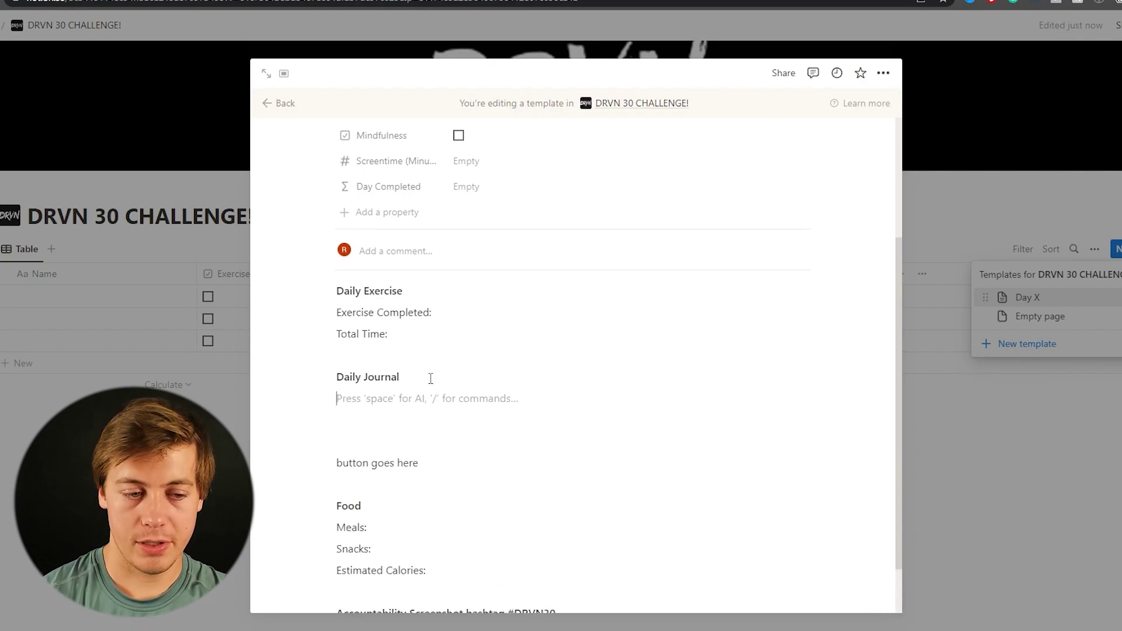
# - Add a '10x Journal Exercise' button that inserts the three pasted numbered journal prompts
pyautogui.write('/butt')
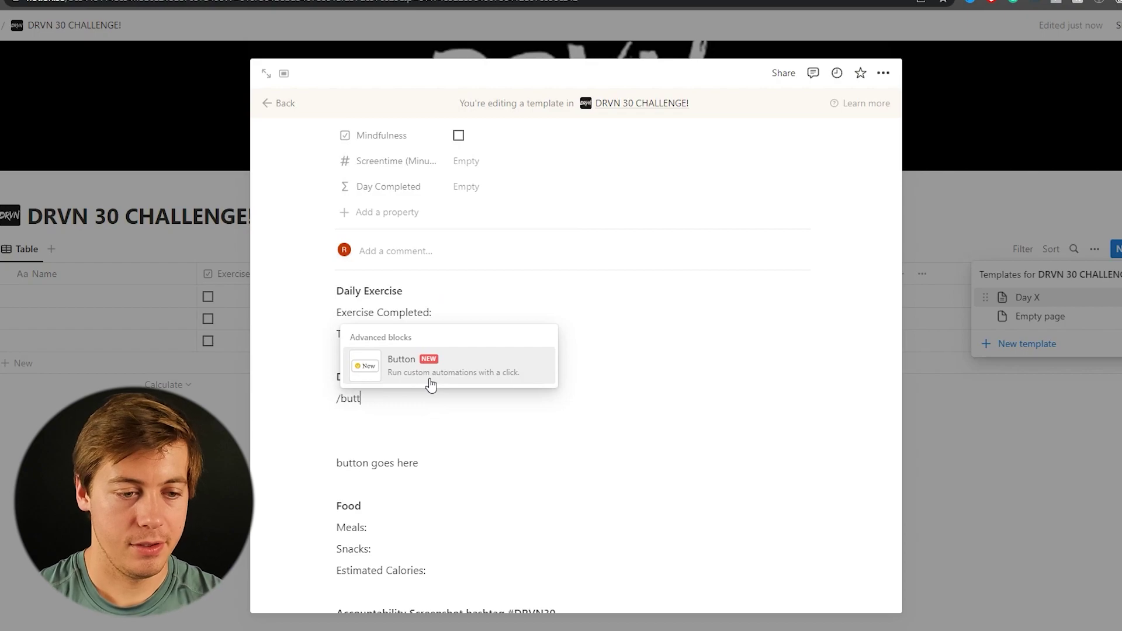
pyautogui.click(431, 380)
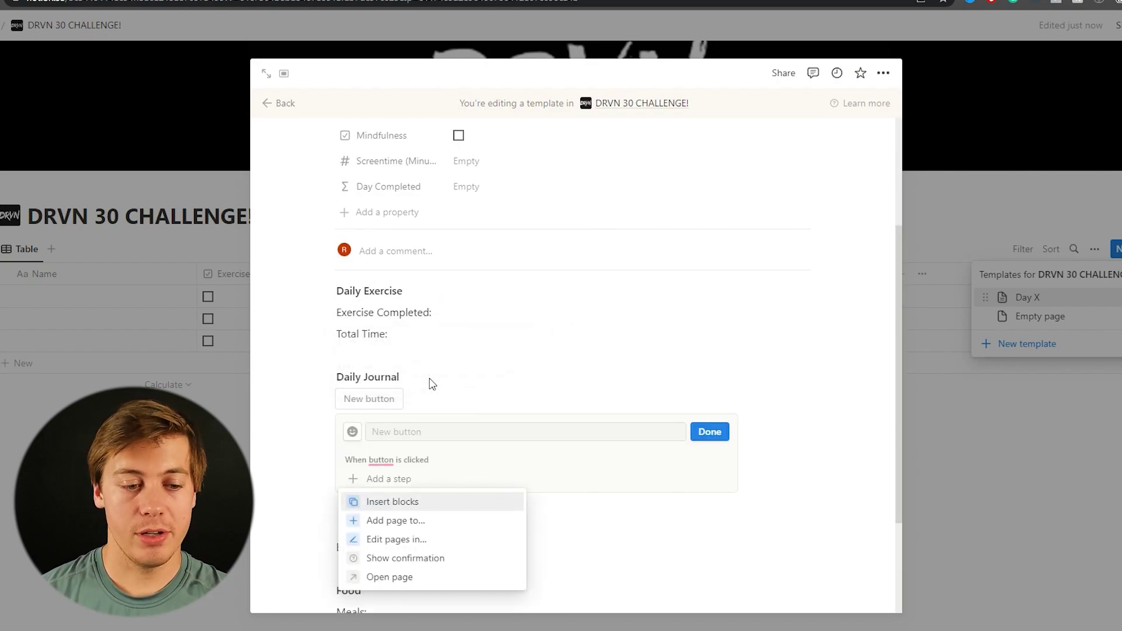
pyautogui.click(390, 502)
pyautogui.click(514, 519)
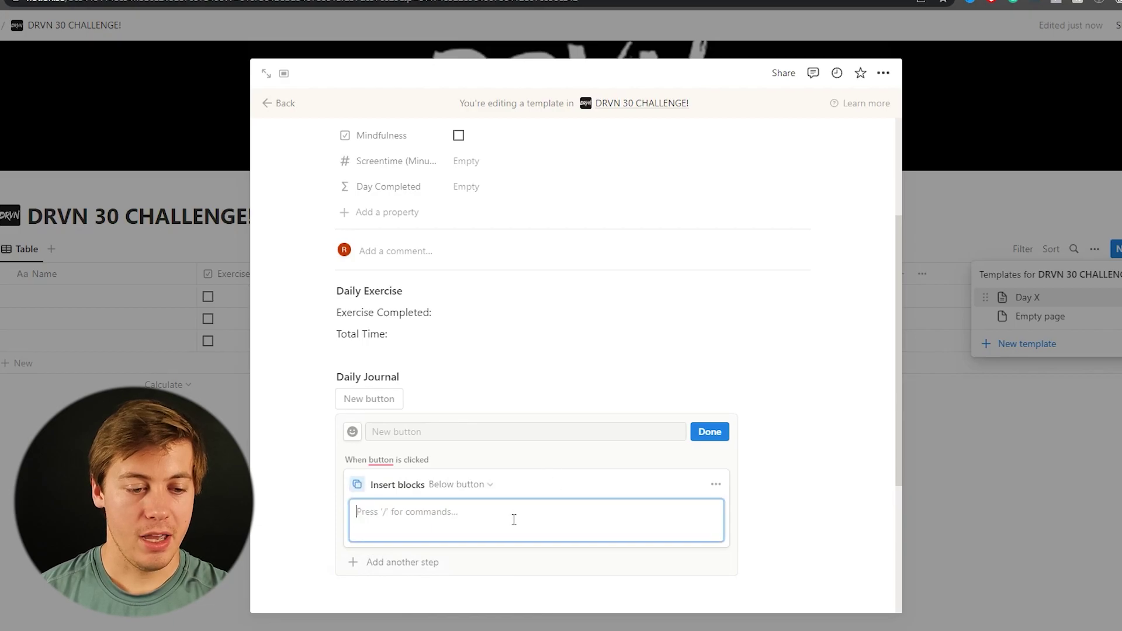
pyautogui.scroll(-3, 536, 401)
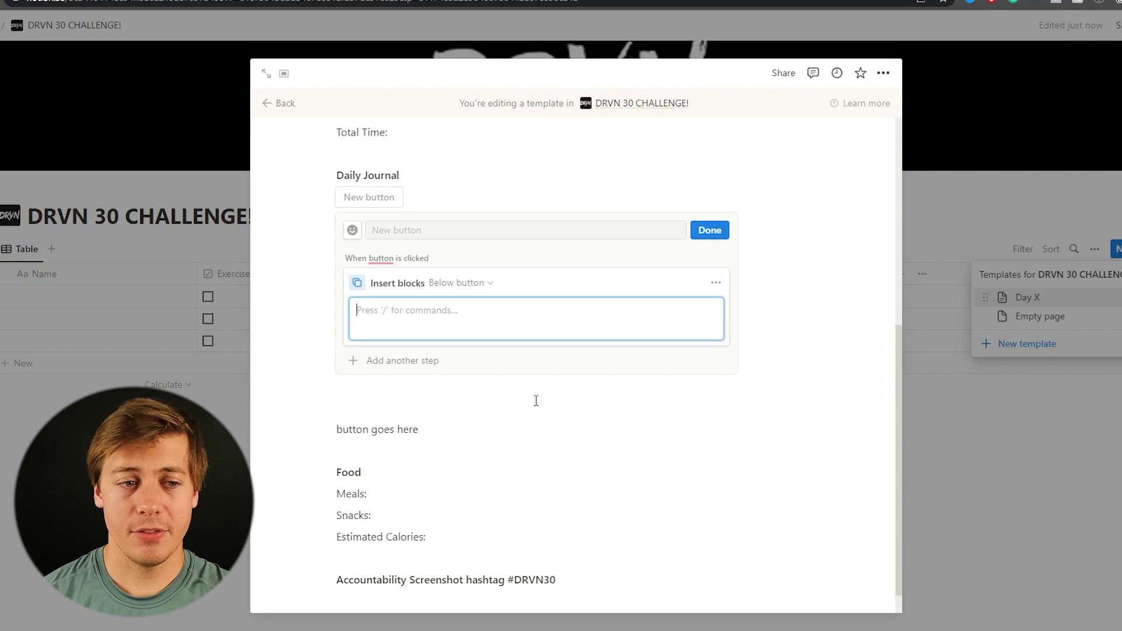
pyautogui.write('Take a Measurable Goal and Multiply it by 10x If someone had to successfully achieve the goal, what would they have had to do What is currently stopping me from doing the same')
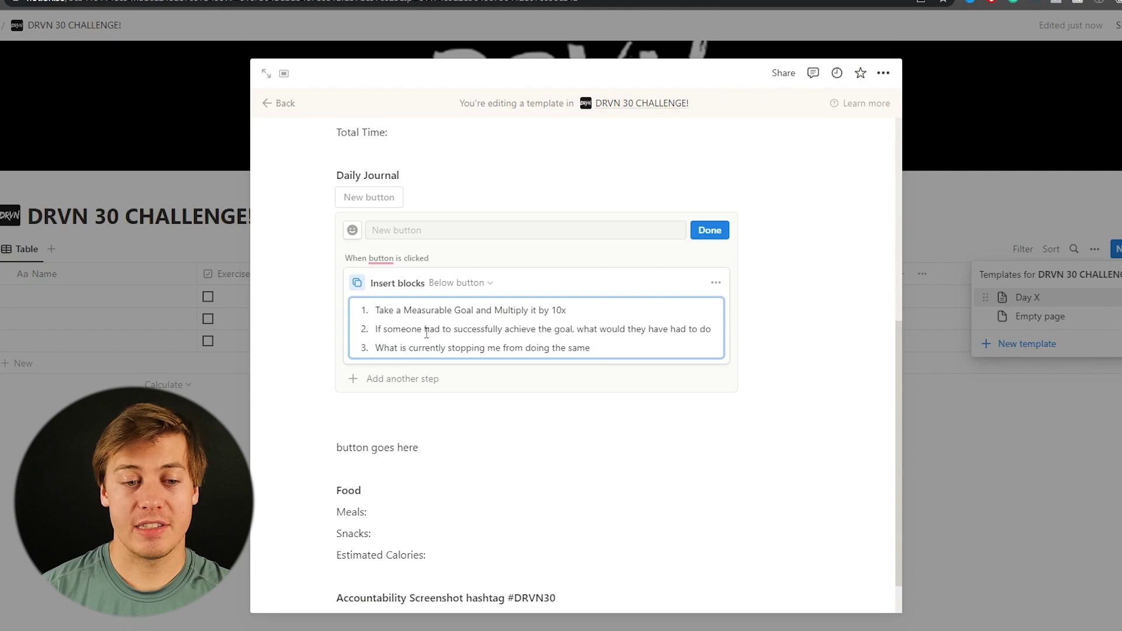
pyautogui.click(429, 231)
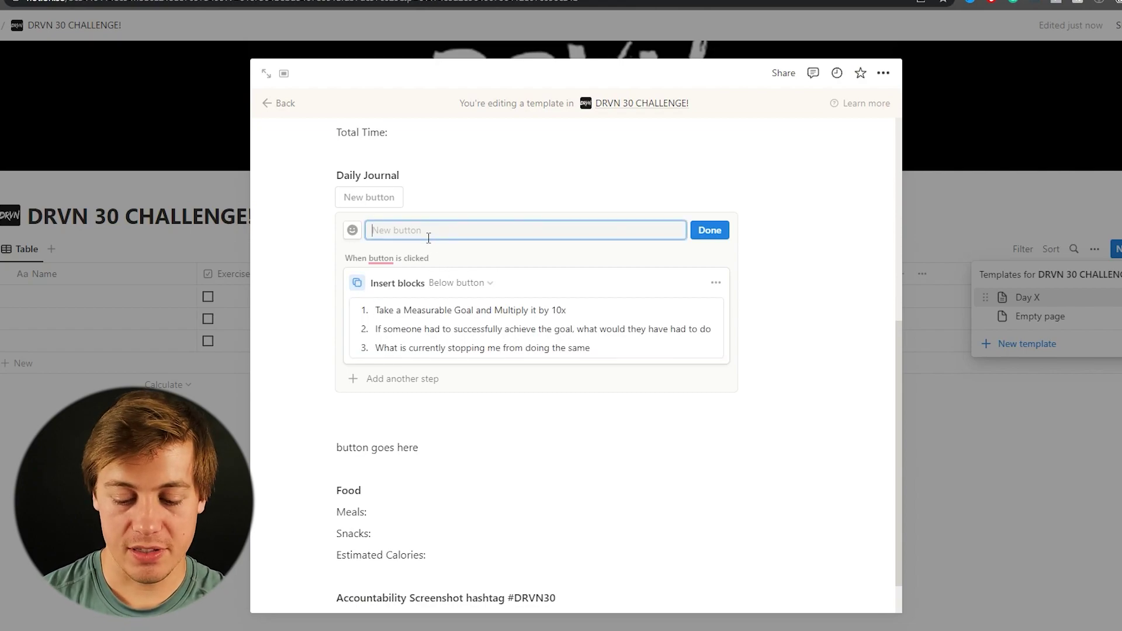
pyautogui.write('10x Jou')
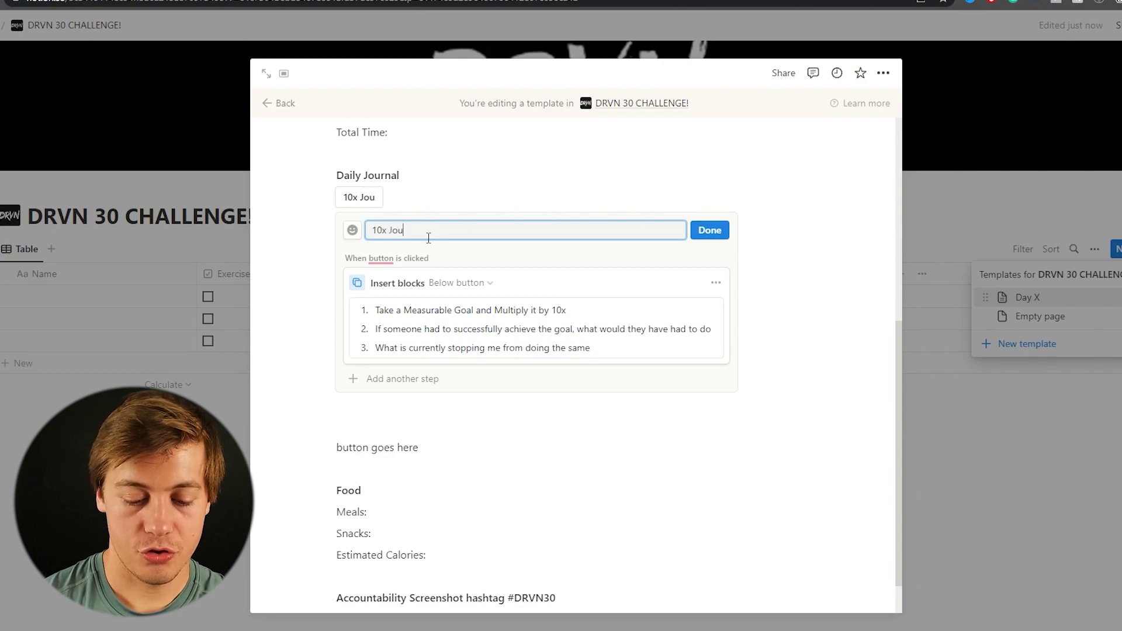
pyautogui.write('rnal Exerc')
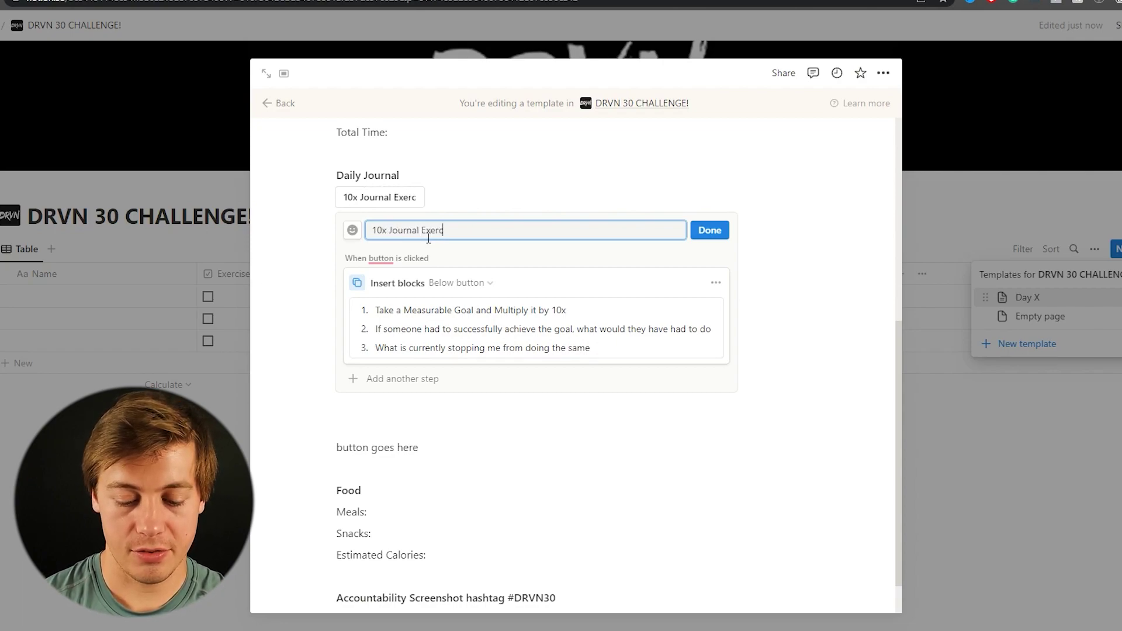
pyautogui.write('ise')
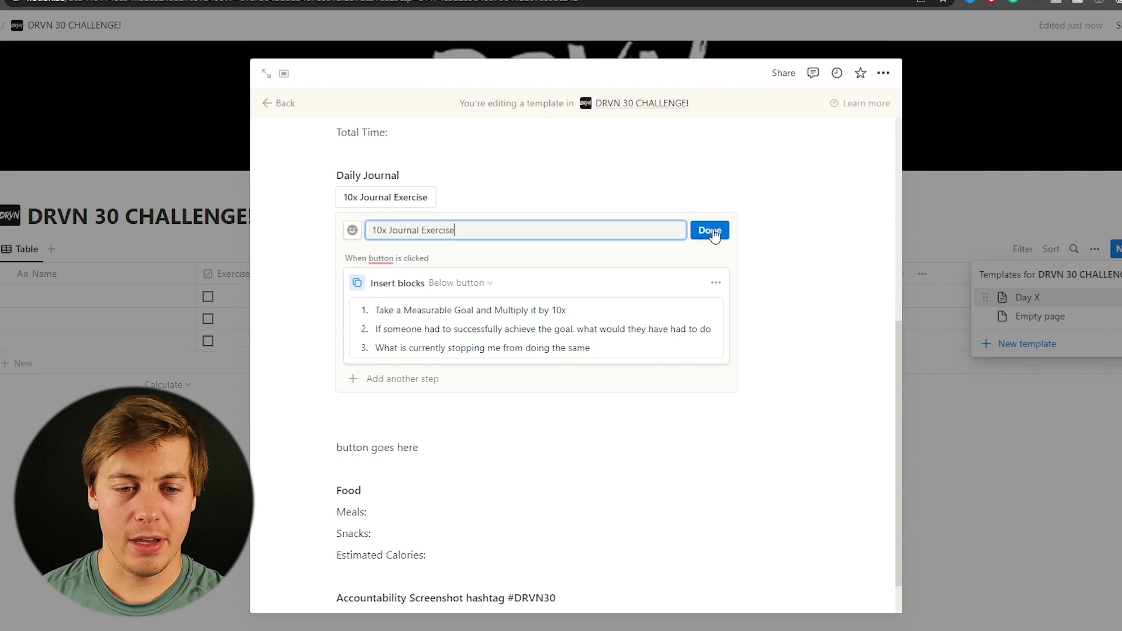
pyautogui.click(711, 231)
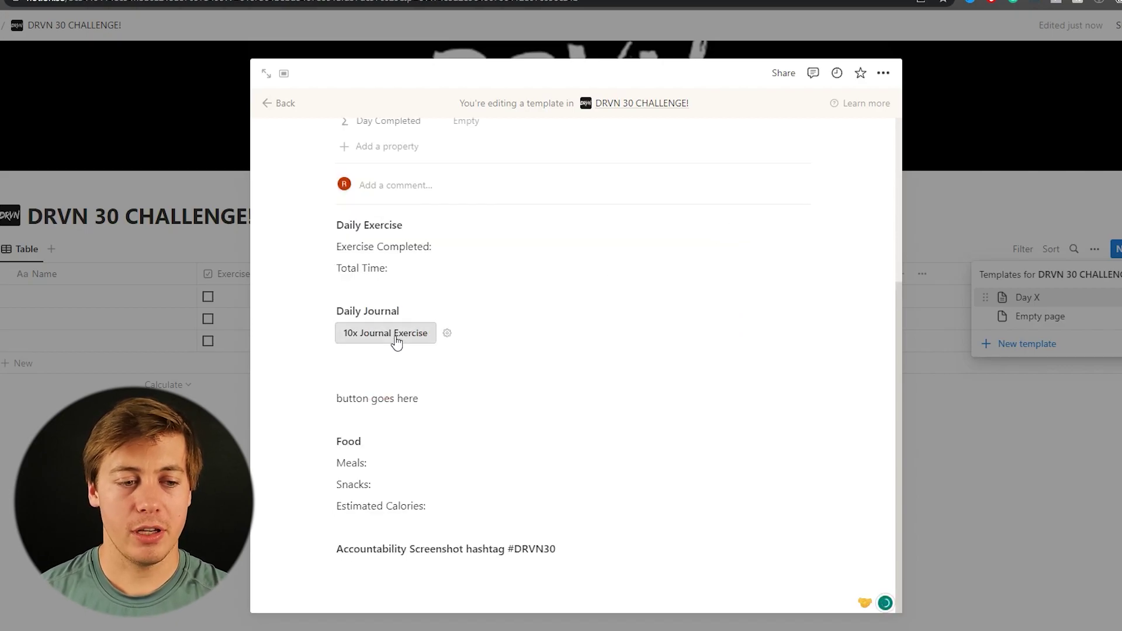
# - Delete the 'button goes here' line and test the 10x Journal Exercise button
pyautogui.click(405, 363)
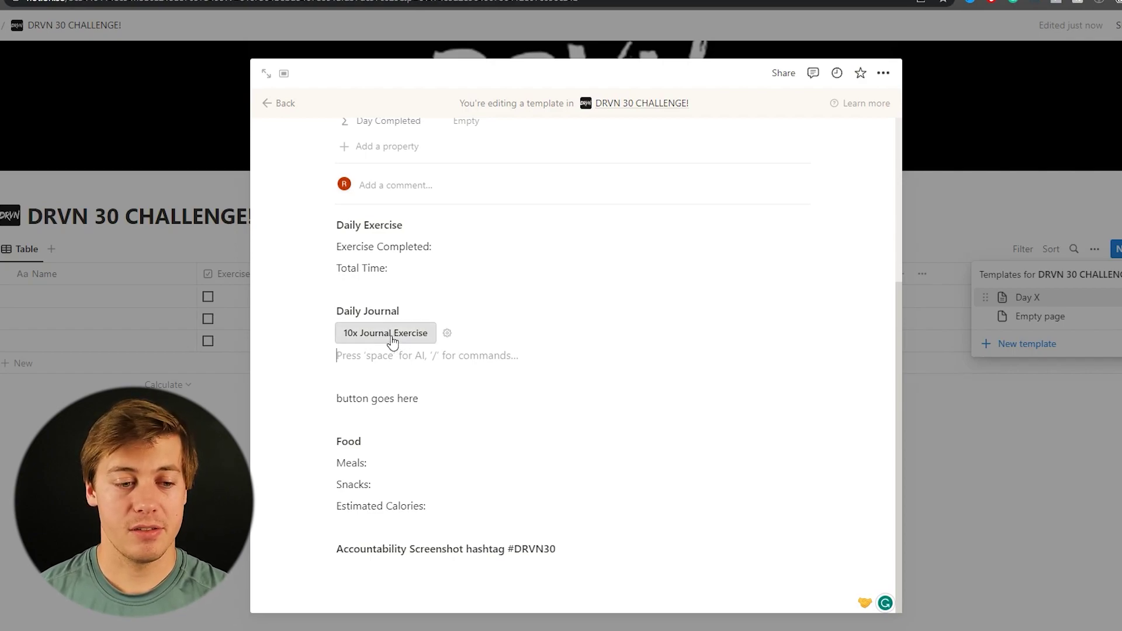
pyautogui.tripleClick(382, 399)
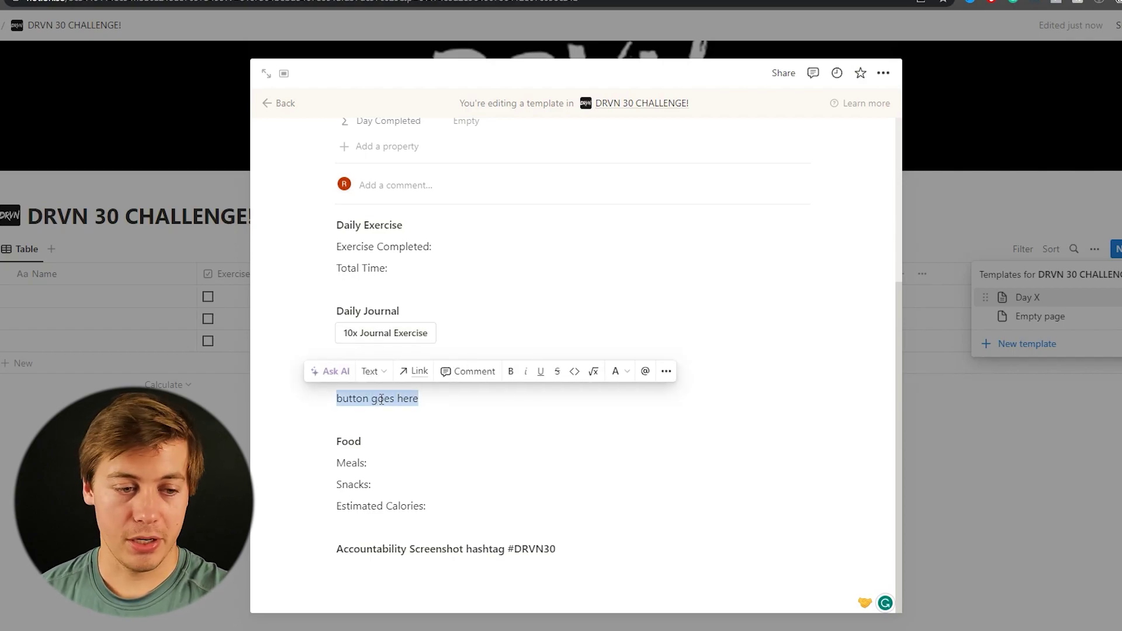
pyautogui.press('BackSpace')
pyautogui.press('BackSpace')
pyautogui.press('BackSpace')
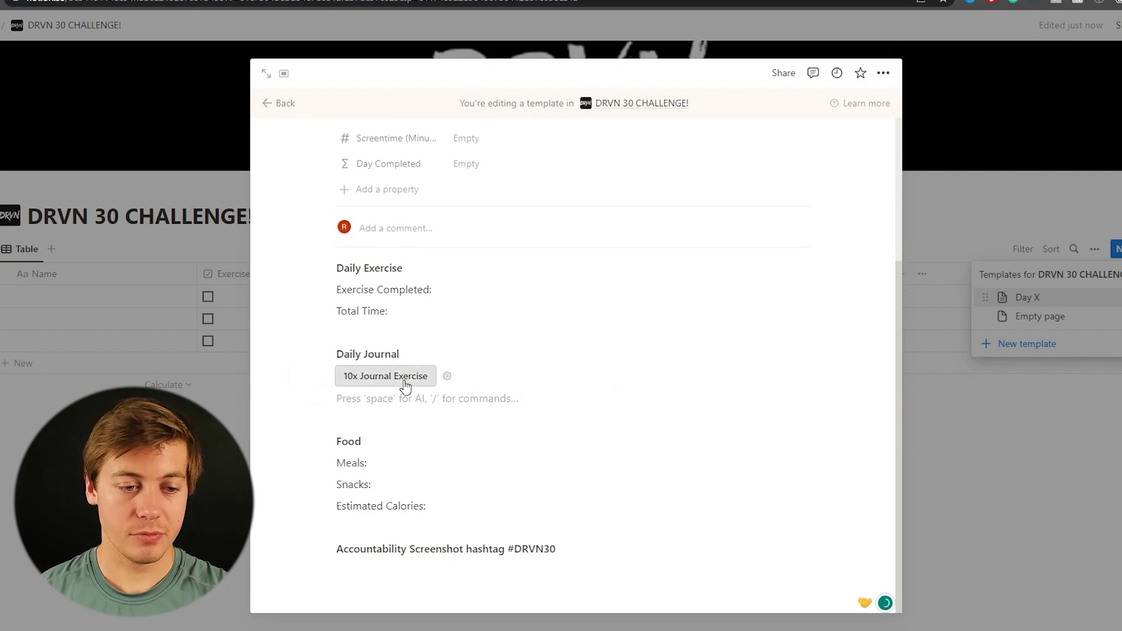
pyautogui.click(404, 381)
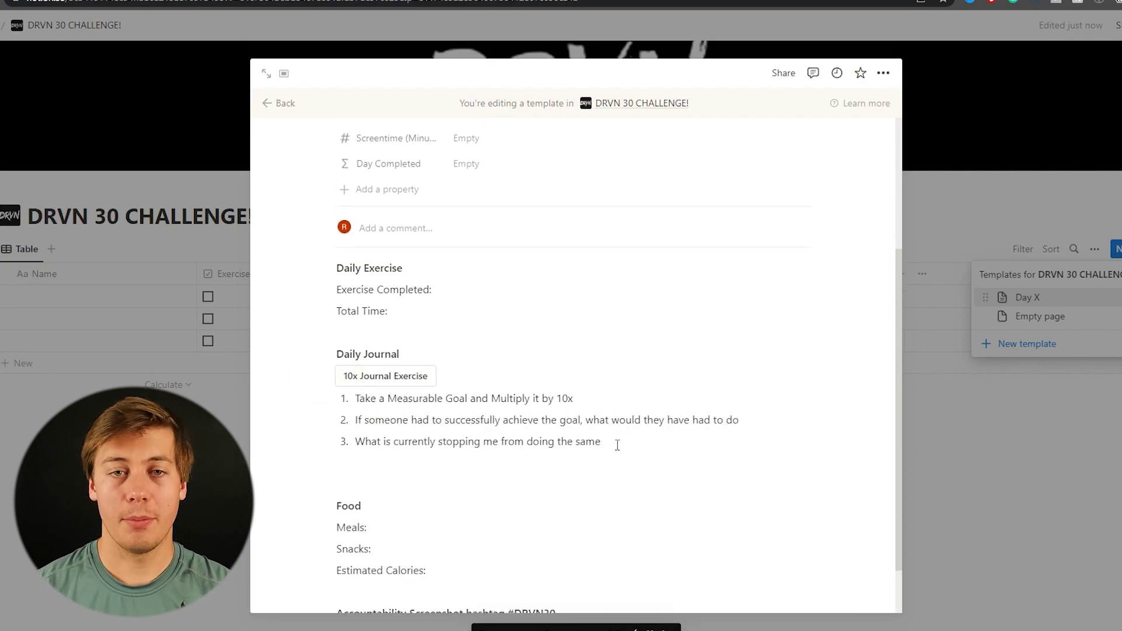
# - Delete the inserted test prompts and set Day X as default template for all views
pyautogui.moveTo(617, 445); pyautogui.dragTo(354, 398)
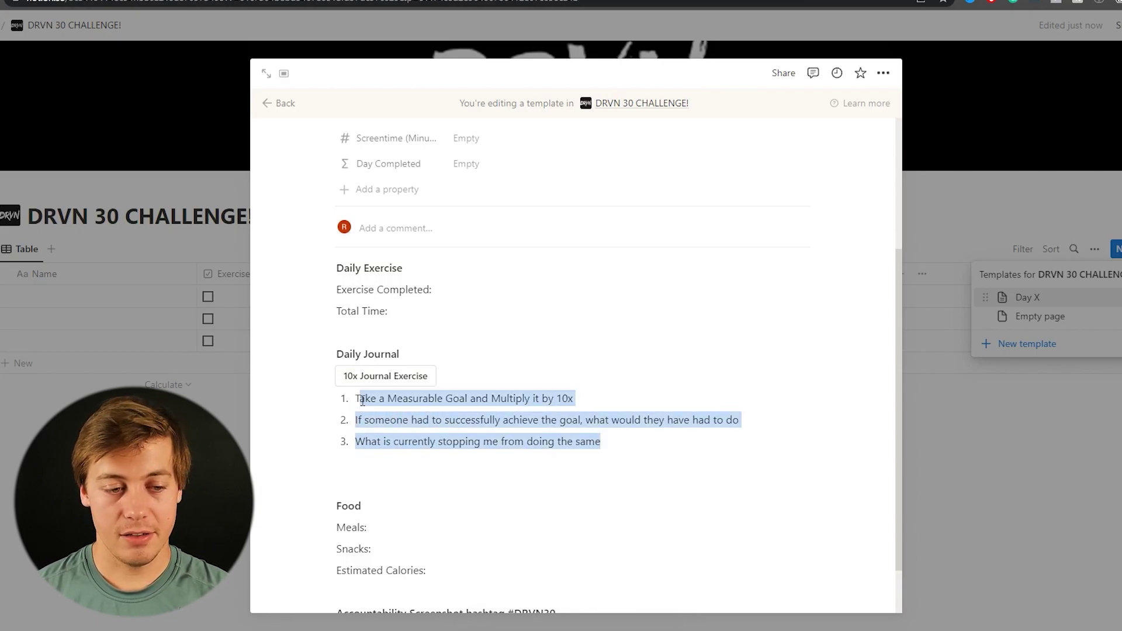
pyautogui.press('Escape')
pyautogui.click(1113, 297)
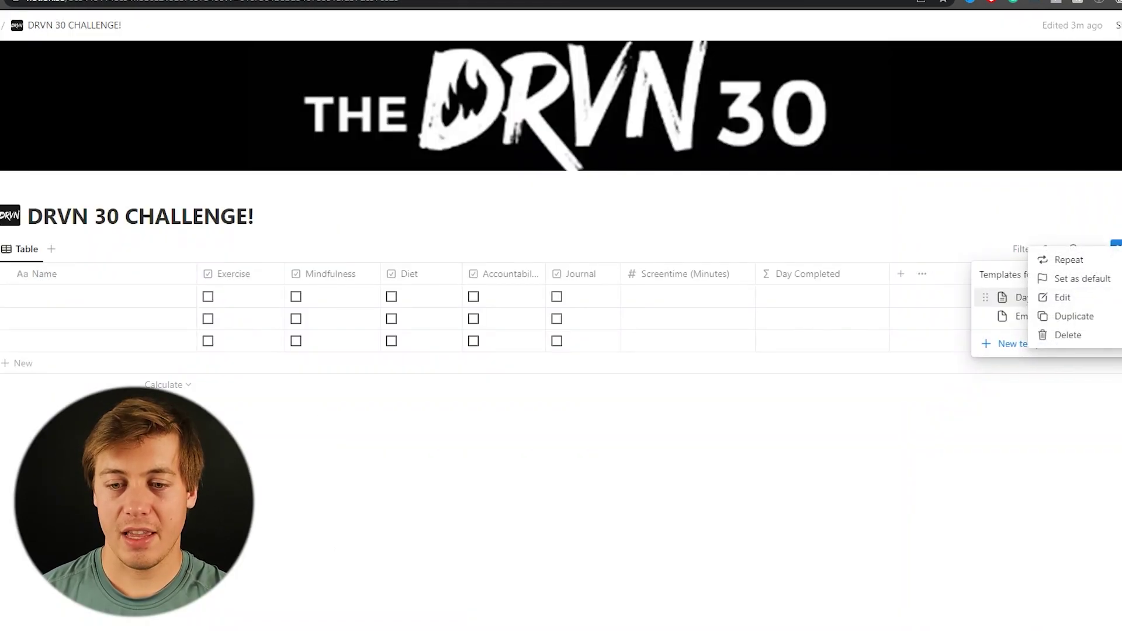
pyautogui.click(1090, 287)
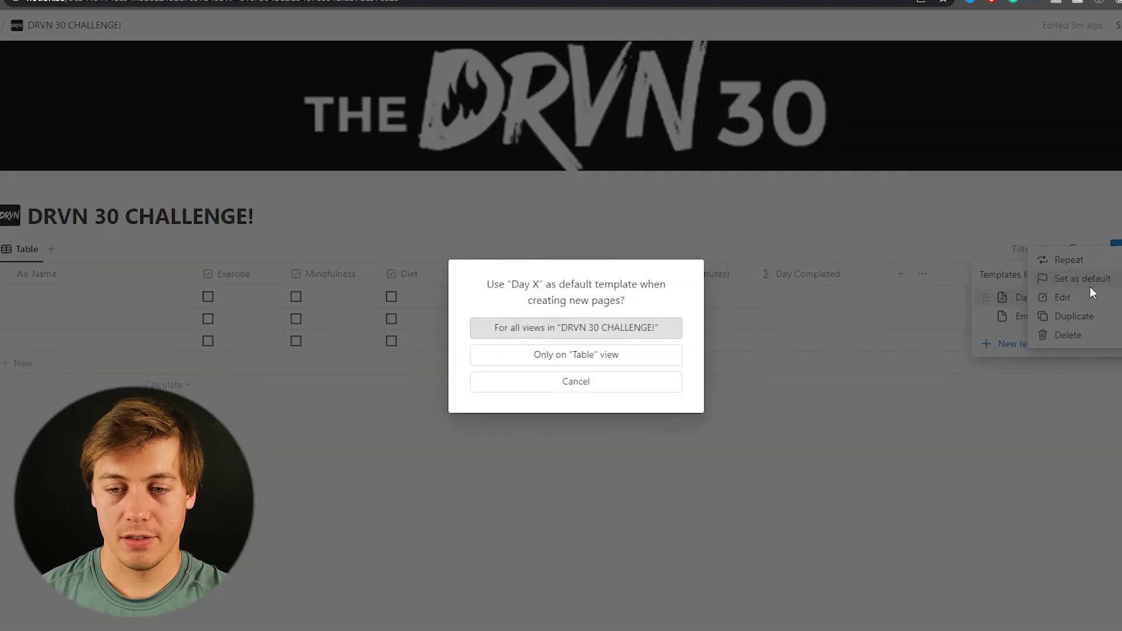
pyautogui.click(613, 340)
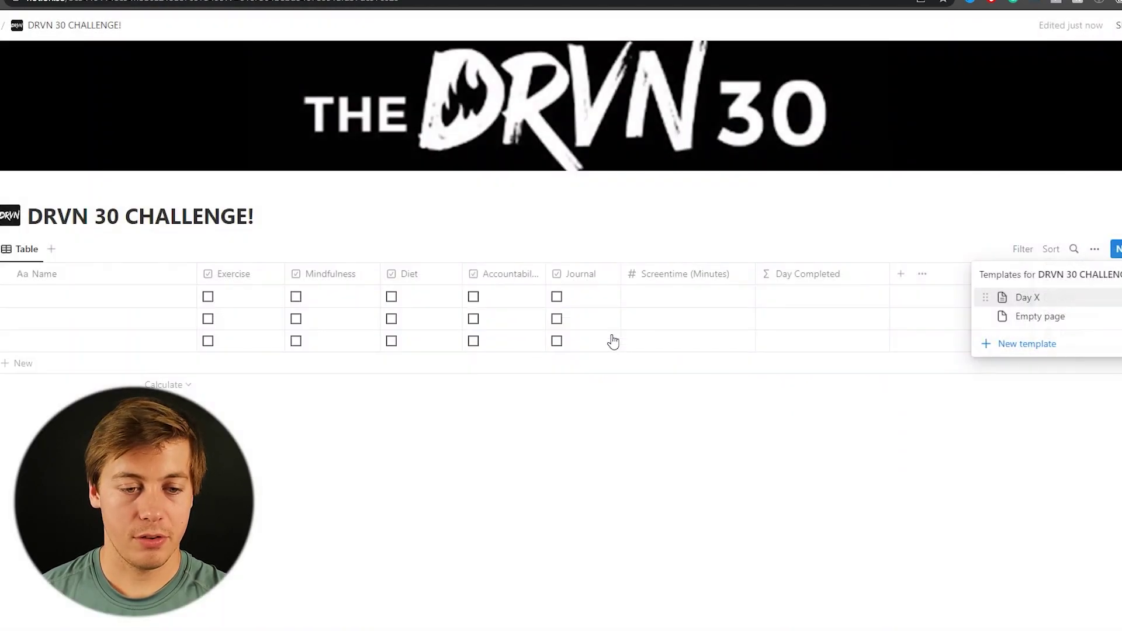
pyautogui.click(646, 449)
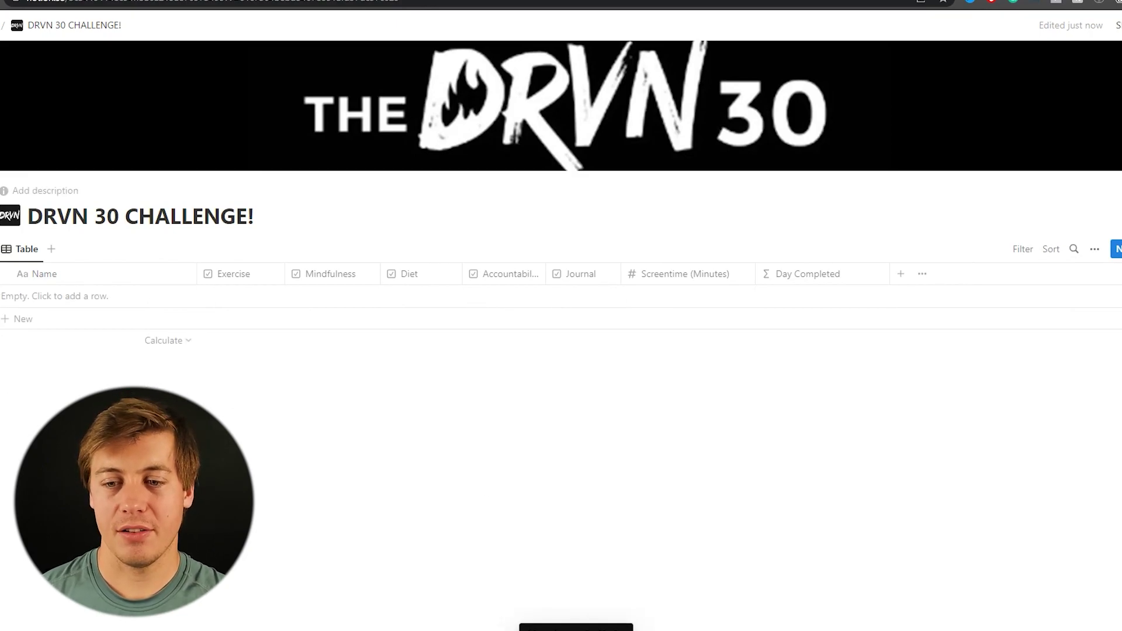
# - Create a new entry titled Day 1 from the template and insert its journal prompts
pyautogui.click(1116, 249)
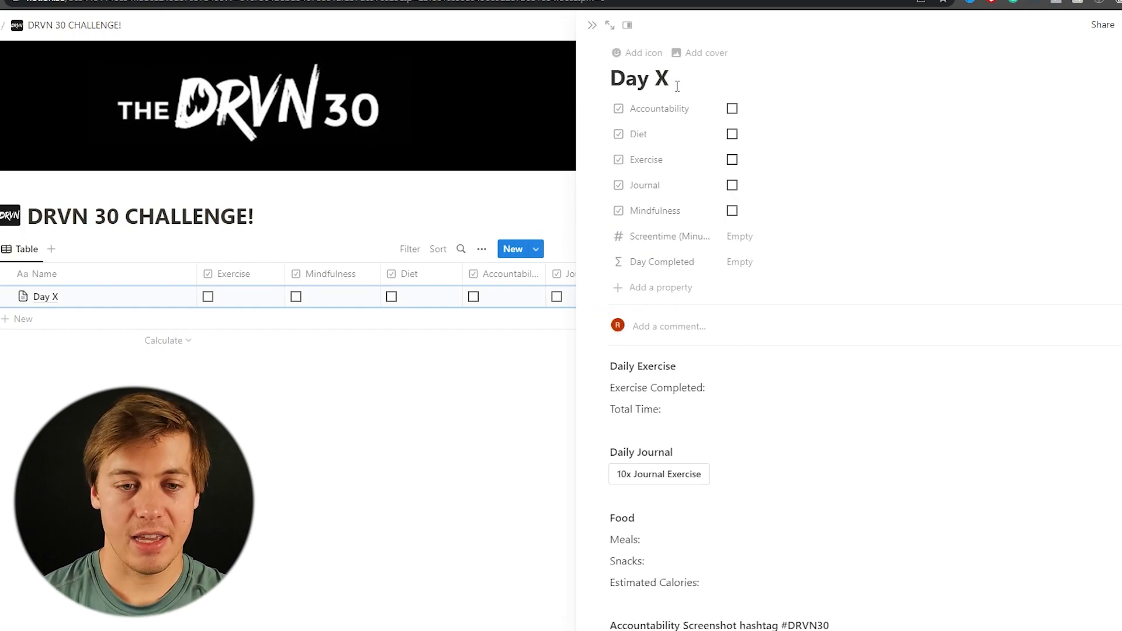
pyautogui.press('BackSpace')
pyautogui.write('1')
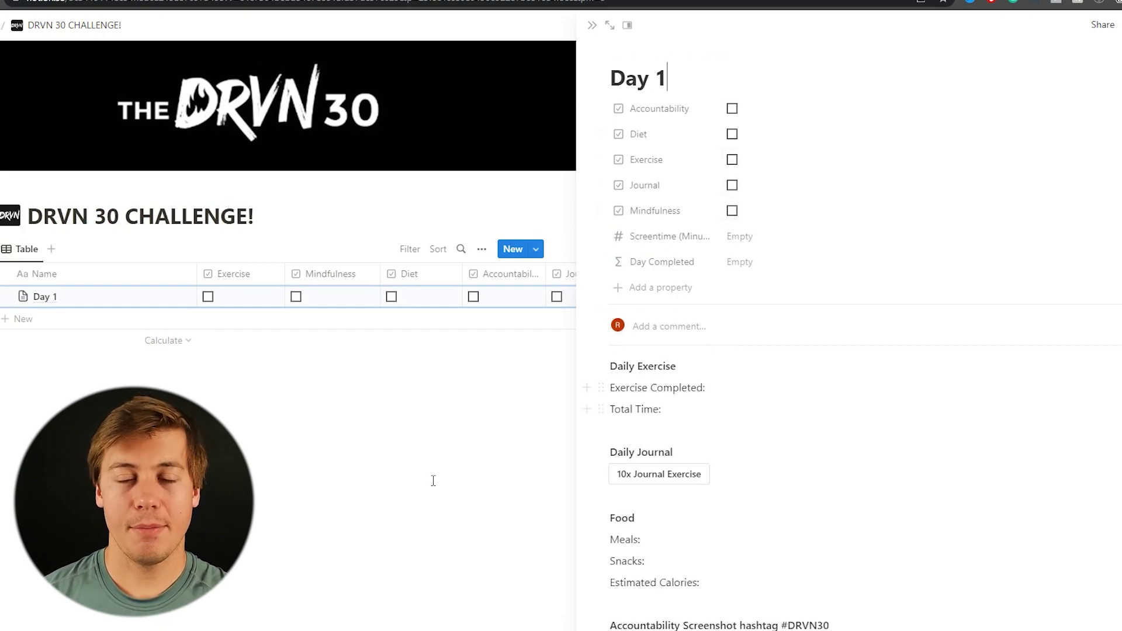
pyautogui.doubleClick(662, 368)
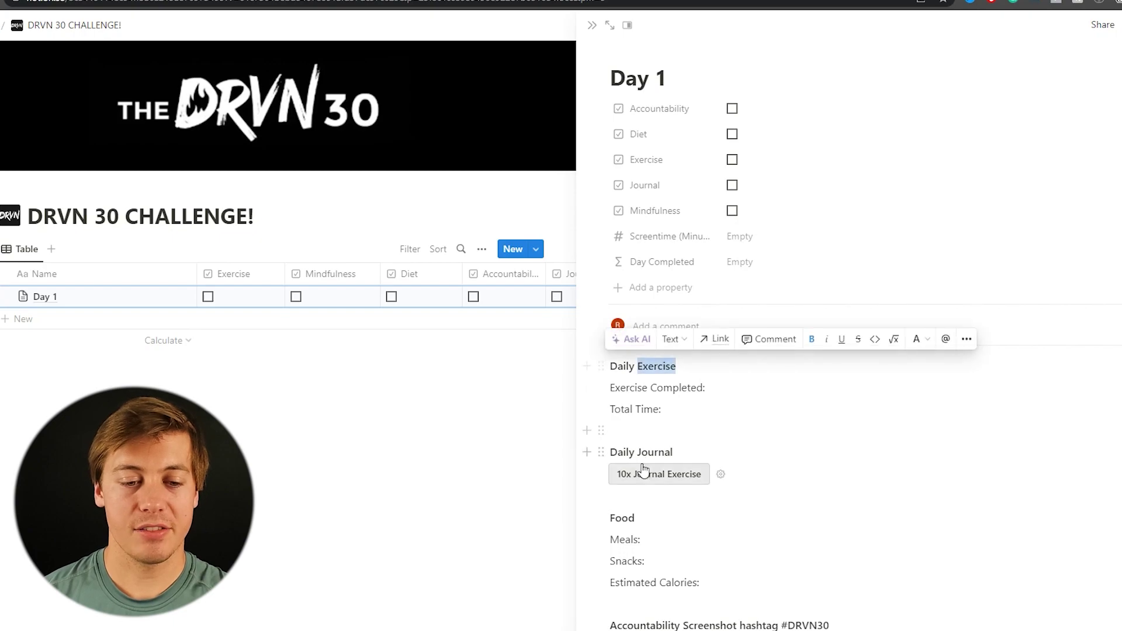
pyautogui.tripleClick(643, 452)
pyautogui.scroll(-1, 628, 523)
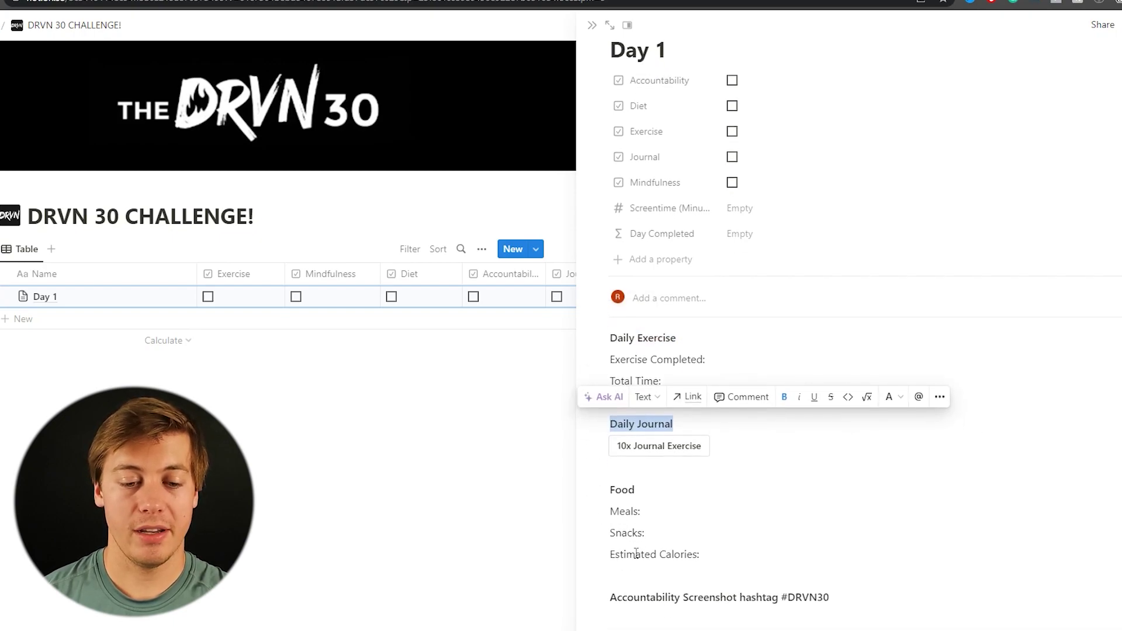
pyautogui.click(693, 444)
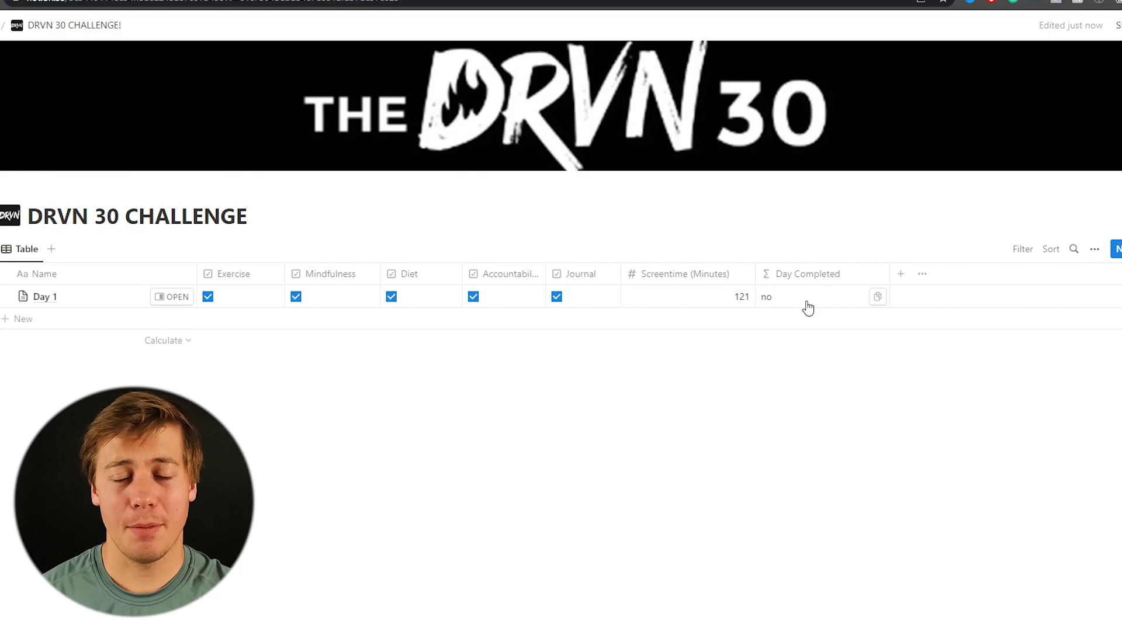
# - Open the Day Completed formula and highlight its if condition, yes/no results and toNumber
pyautogui.click(807, 302)
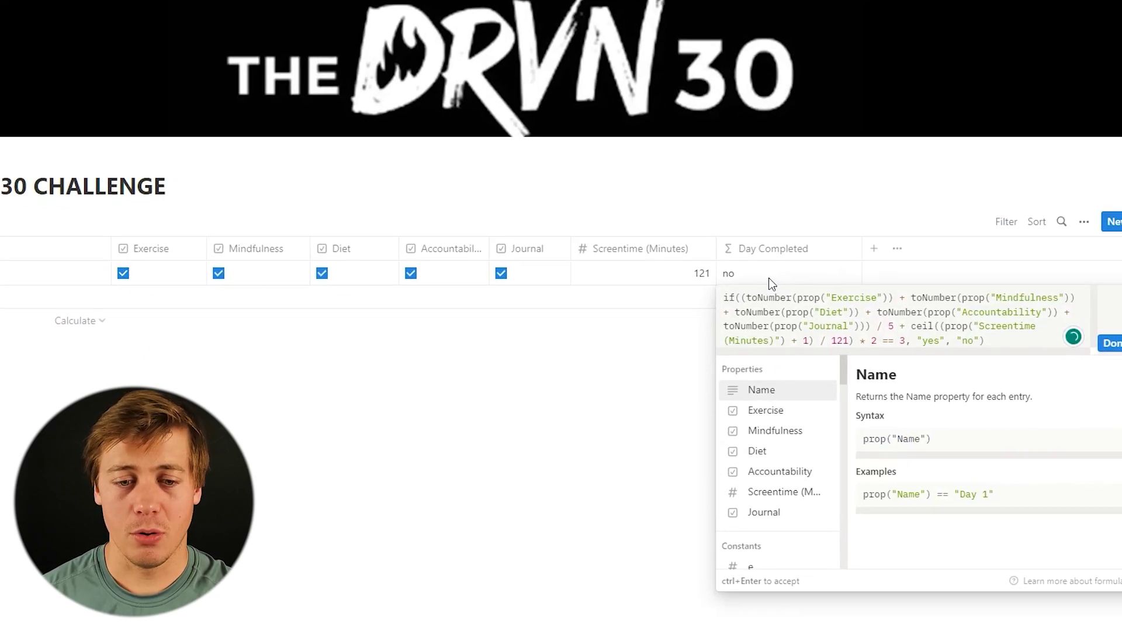
pyautogui.doubleClick(473, 155)
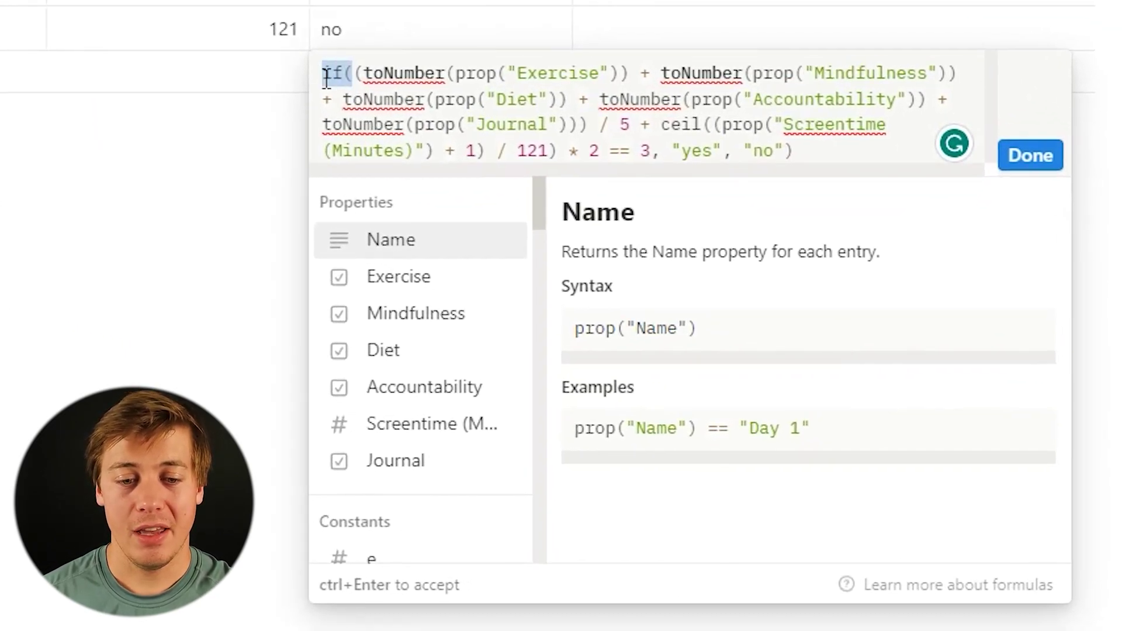
pyautogui.moveTo(364, 73); pyautogui.dragTo(609, 151)
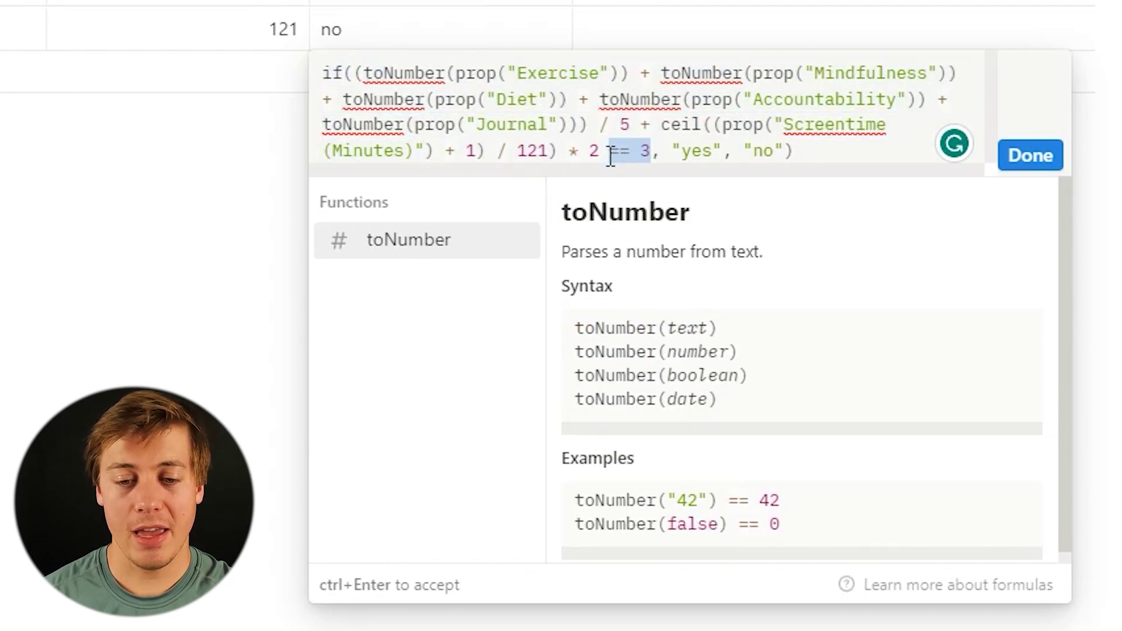
pyautogui.click(702, 152)
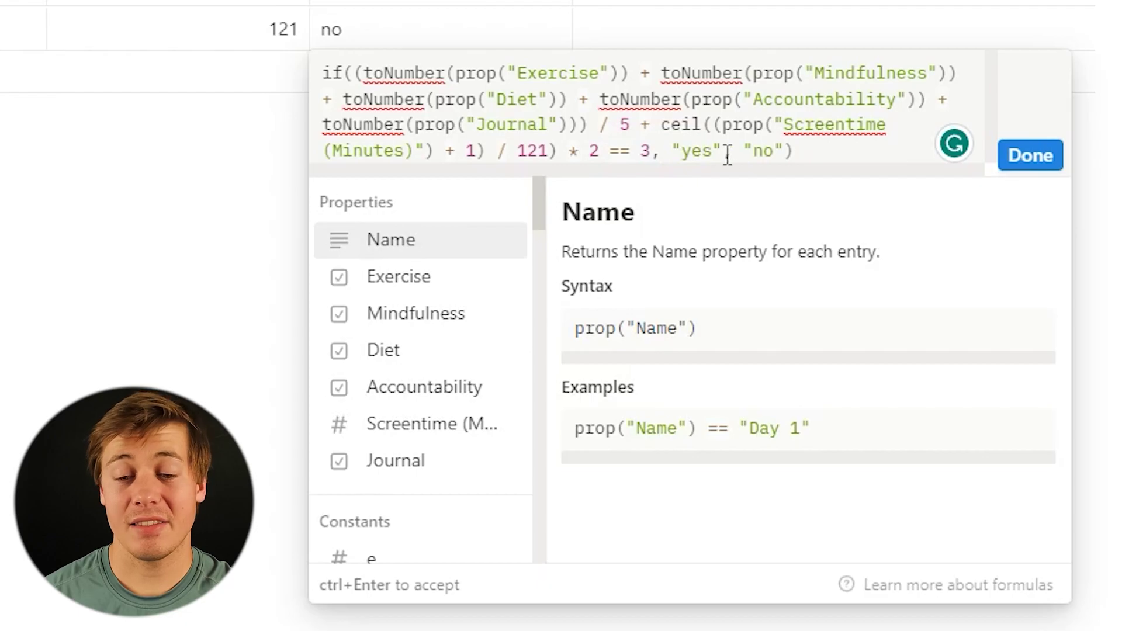
pyautogui.click(764, 153)
pyautogui.doubleClick(764, 153)
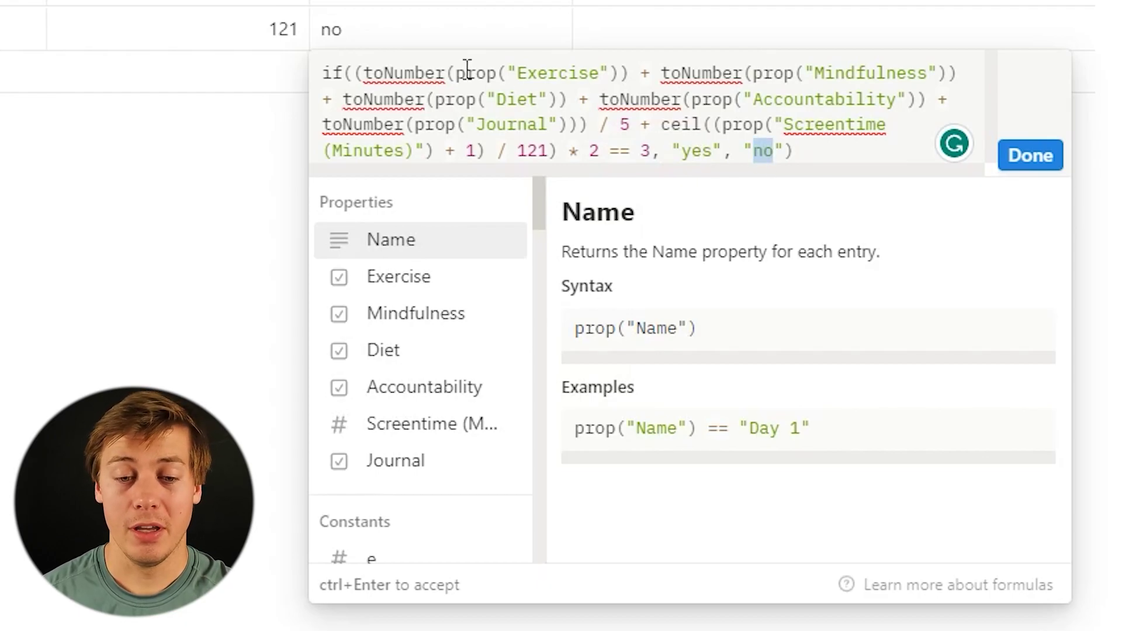
pyautogui.click(397, 85)
pyautogui.doubleClick(397, 85)
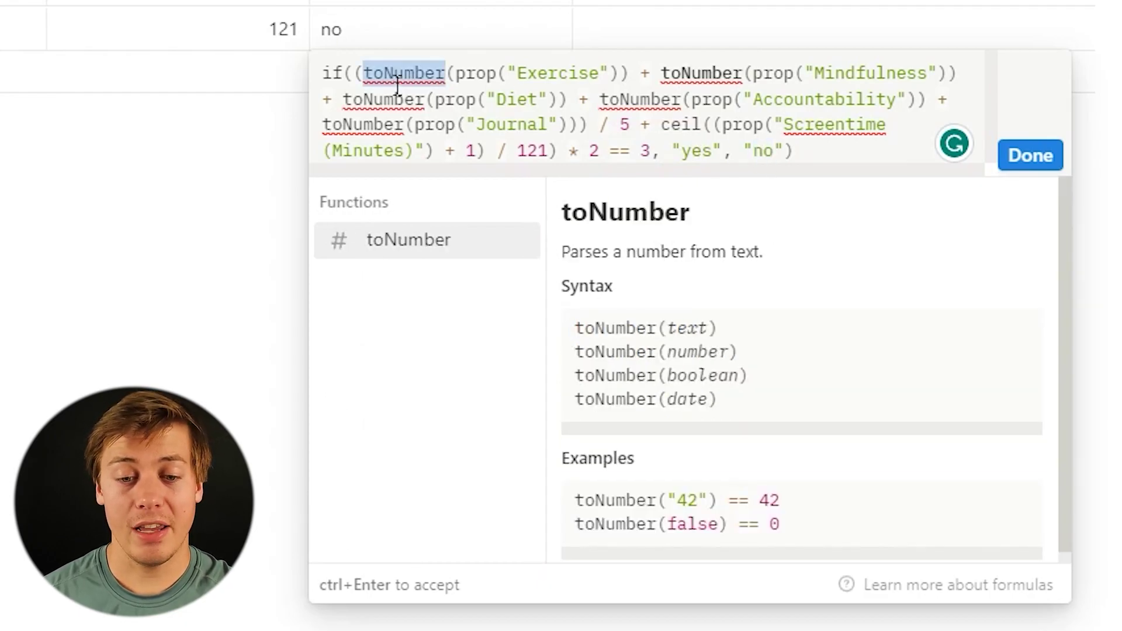
# - Highlight the prop terms, the Journal term and the habit sum divided by 5
pyautogui.doubleClick(483, 82)
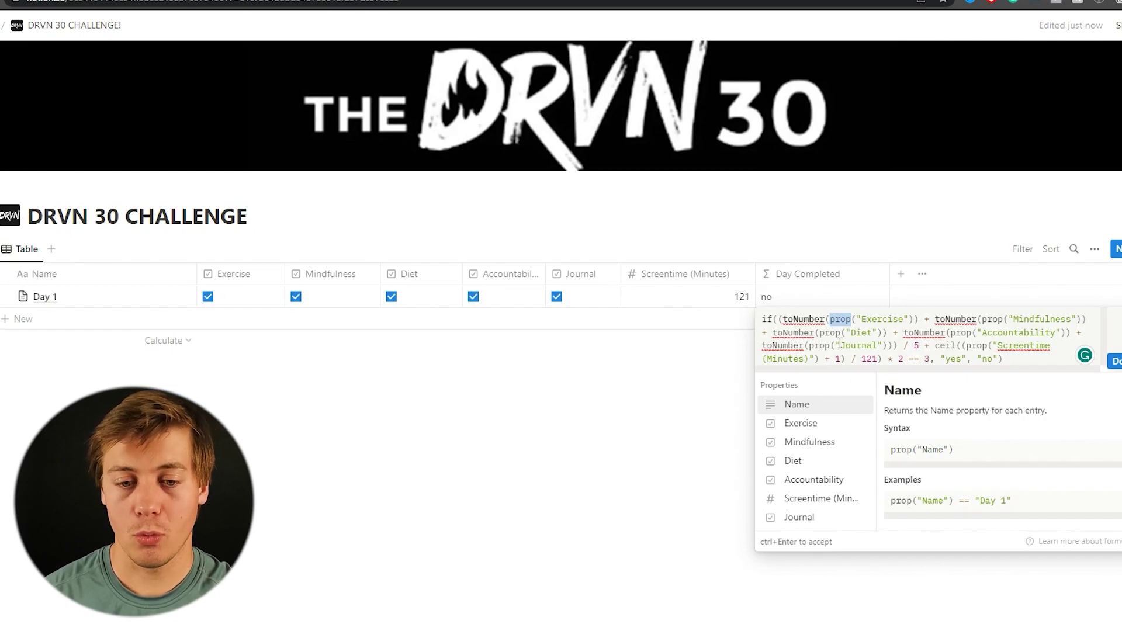
pyautogui.click(845, 320)
pyautogui.moveTo(783, 320); pyautogui.dragTo(841, 333)
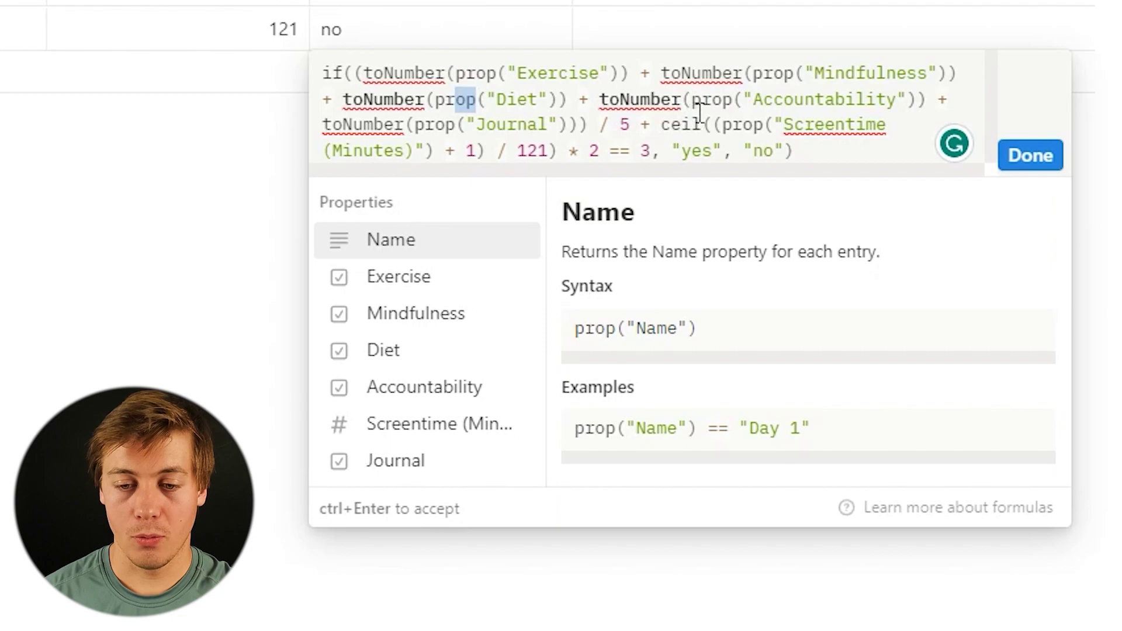
pyautogui.click(467, 125)
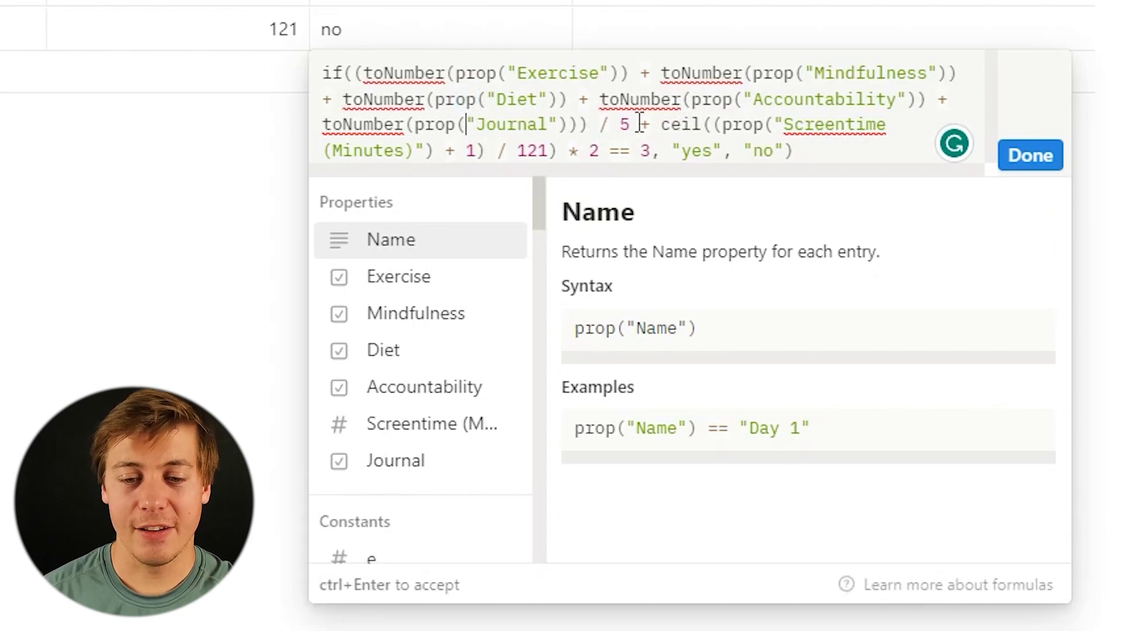
pyautogui.moveTo(640, 125); pyautogui.dragTo(367, 64)
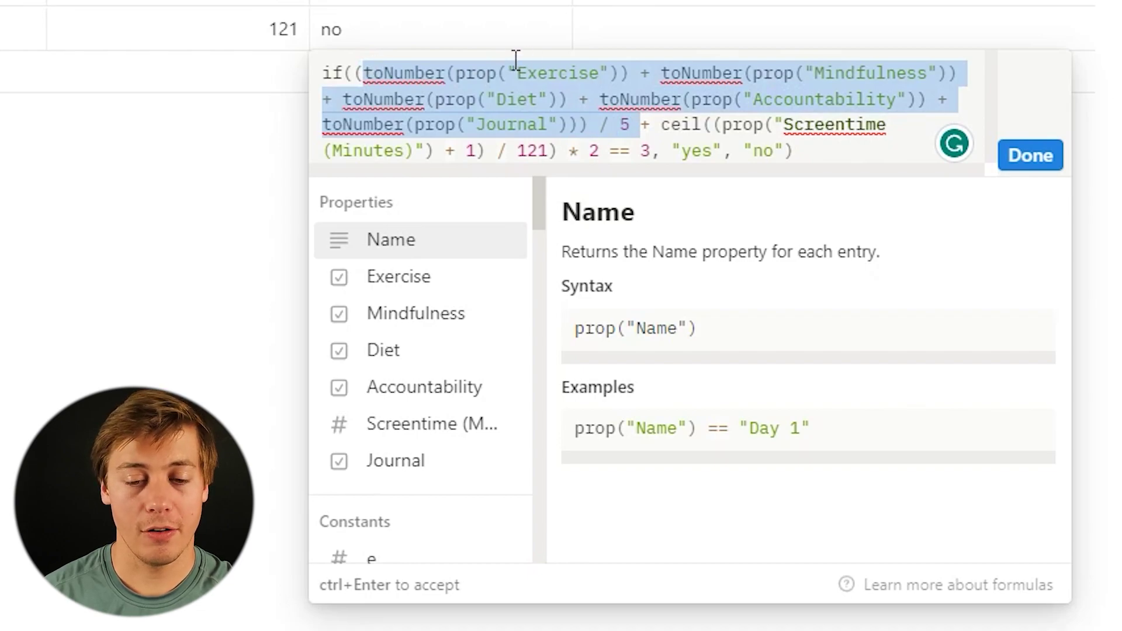
pyautogui.click(594, 125)
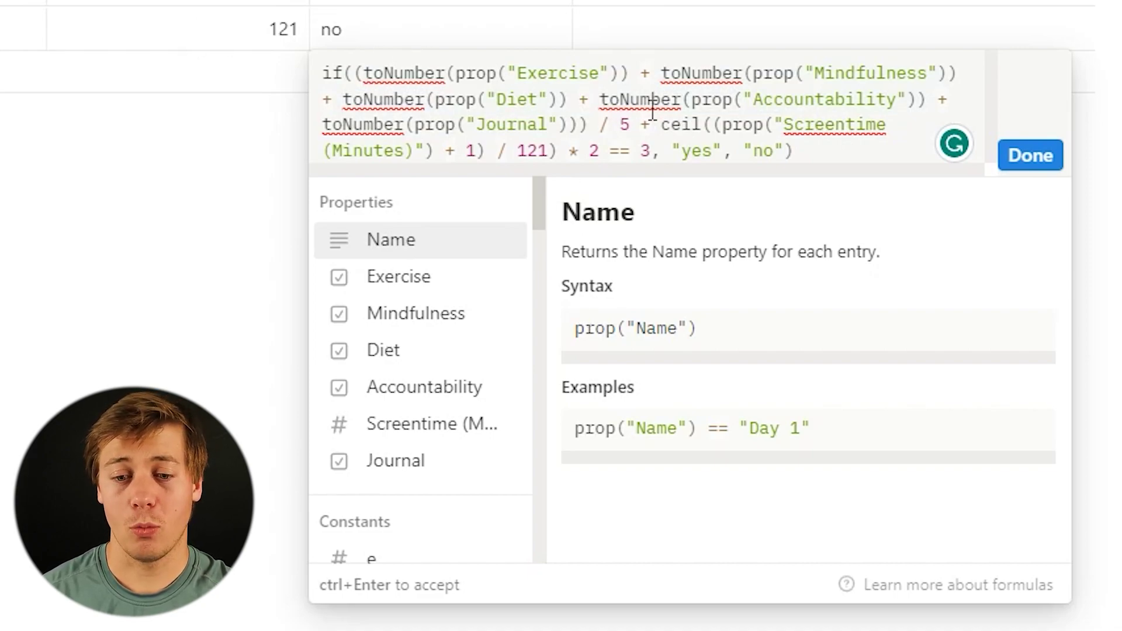
# - Highlight ceil, the +1, the 121 divisor and the *2 multiplier in the screentime formula
pyautogui.moveTo(661, 125); pyautogui.dragTo(717, 125)
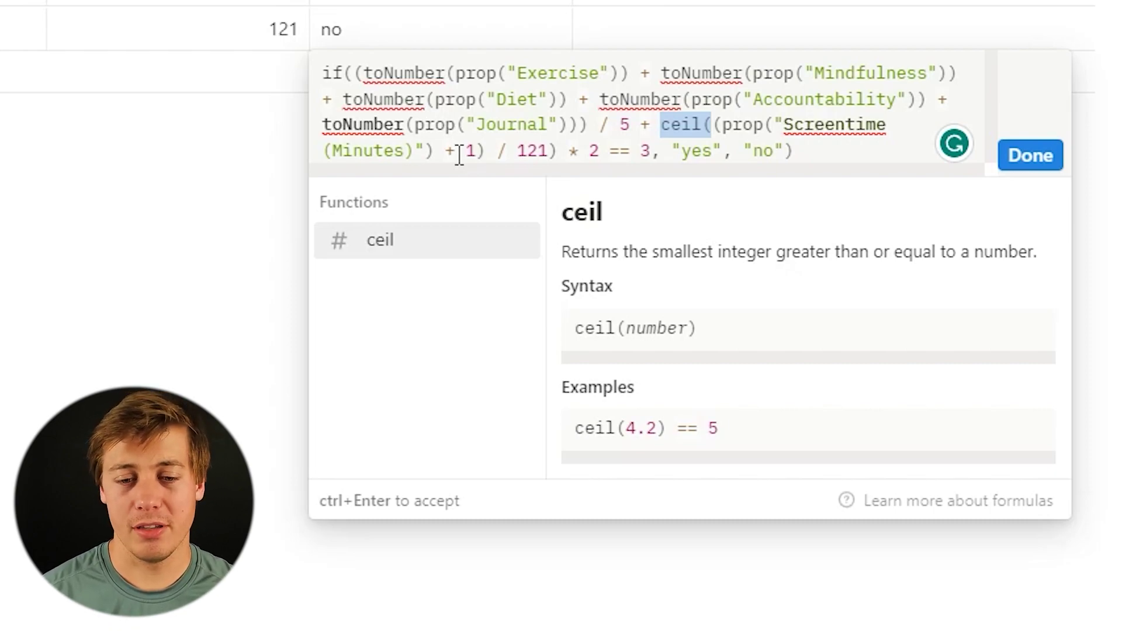
pyautogui.moveTo(476, 151); pyautogui.dragTo(456, 152)
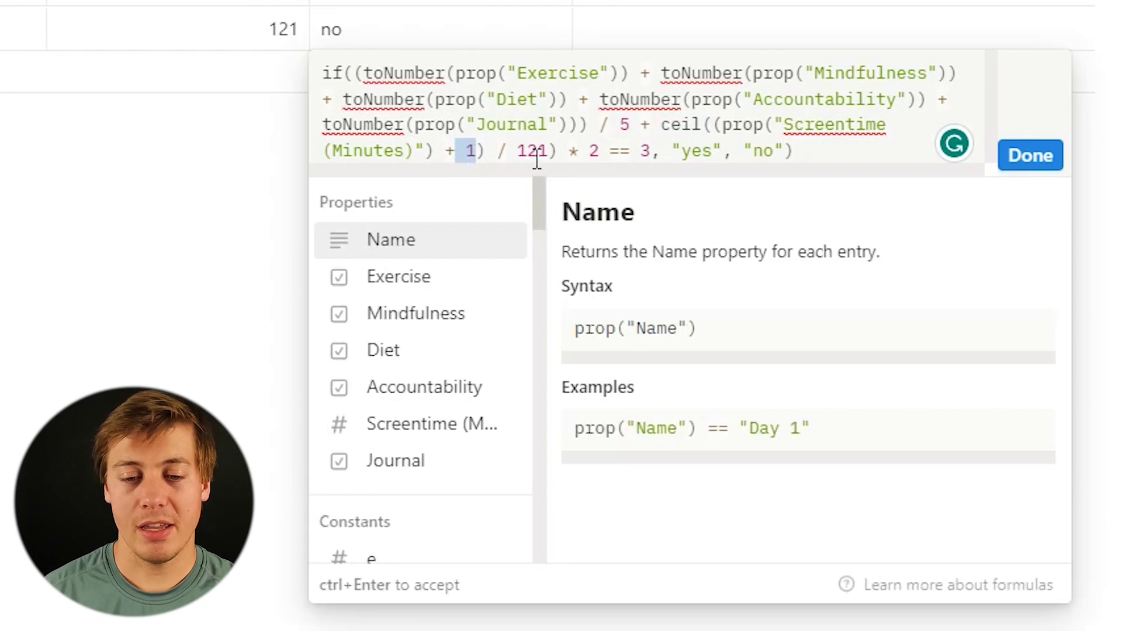
pyautogui.moveTo(557, 154); pyautogui.dragTo(523, 157)
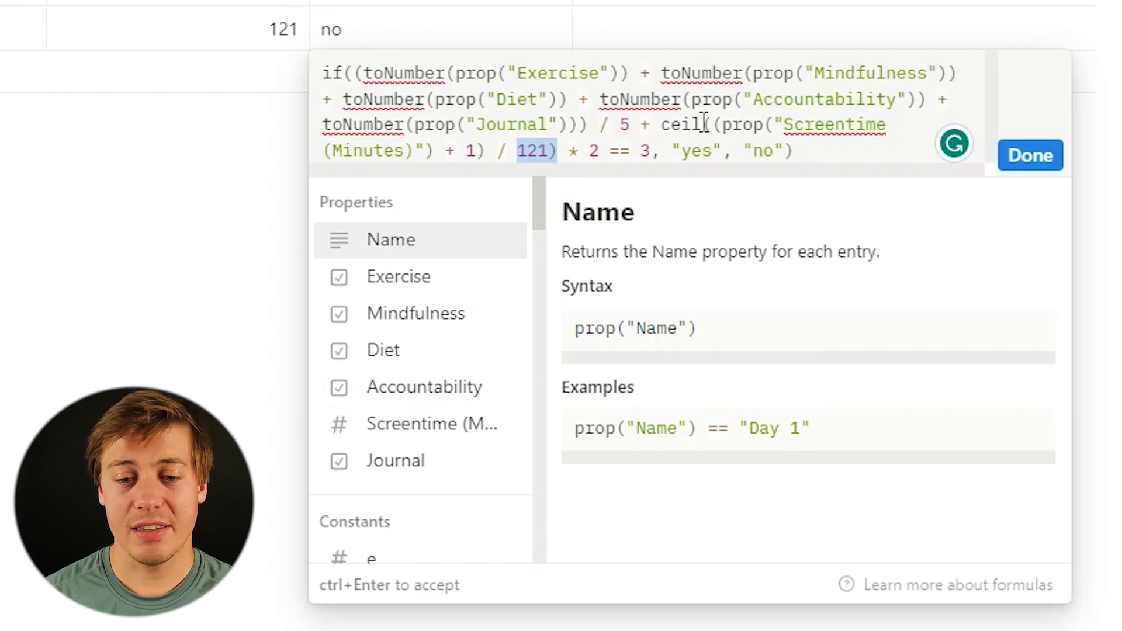
pyautogui.doubleClick(595, 153)
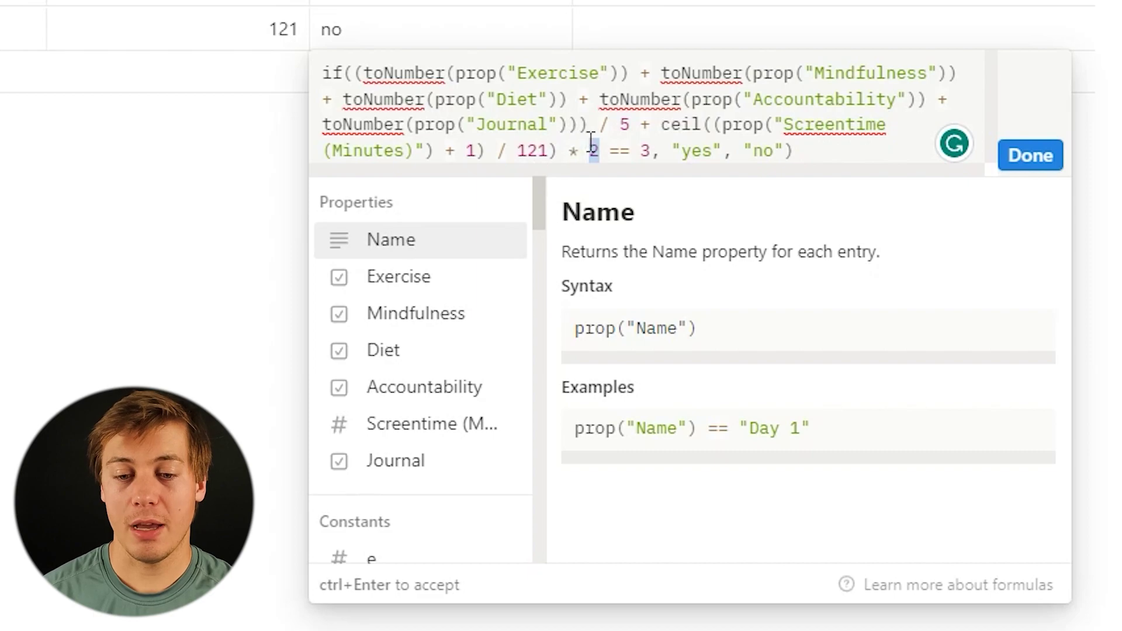
# - Highlight the == 3 check and the yes result, then close the formula editor
pyautogui.doubleClick(645, 149)
pyautogui.moveTo(644, 149)
pyautogui.mouseDown()
pyautogui.moveTo(616, 141)
pyautogui.moveTo(572, 150)
pyautogui.moveTo(646, 146)
pyautogui.mouseUp()
pyautogui.doubleClick(682, 151)
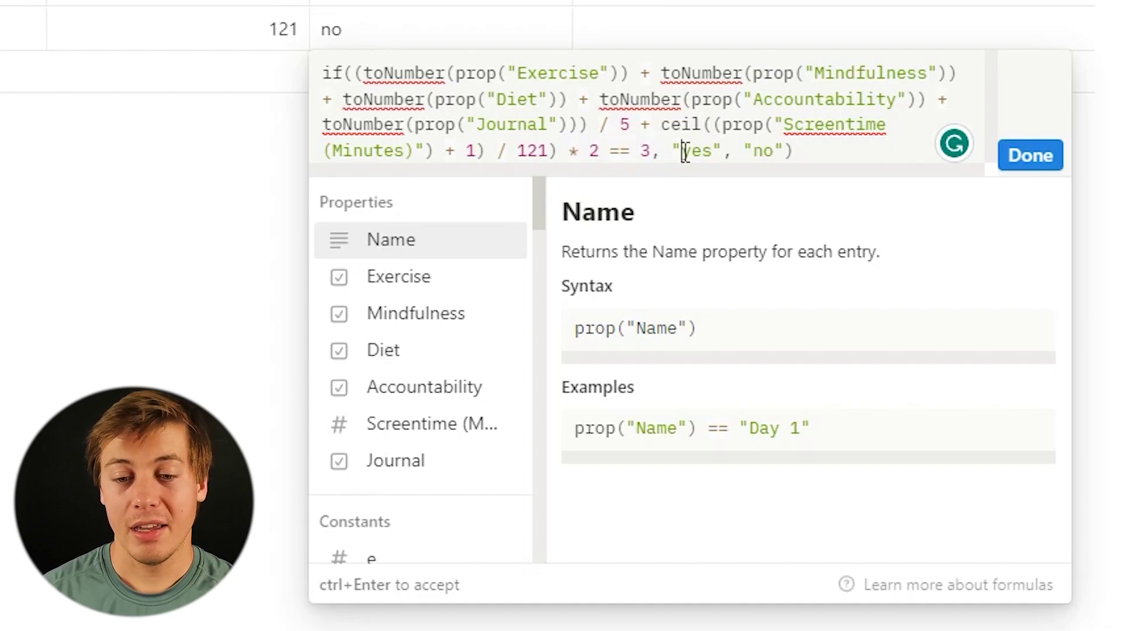
pyautogui.click(778, 152)
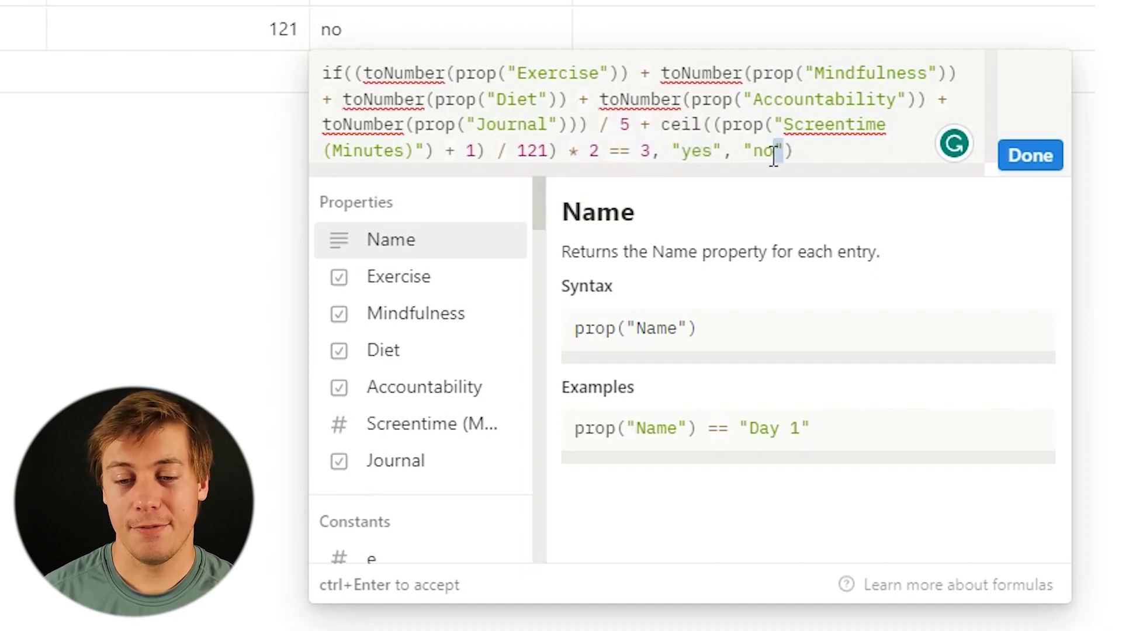
pyautogui.click(203, 270)
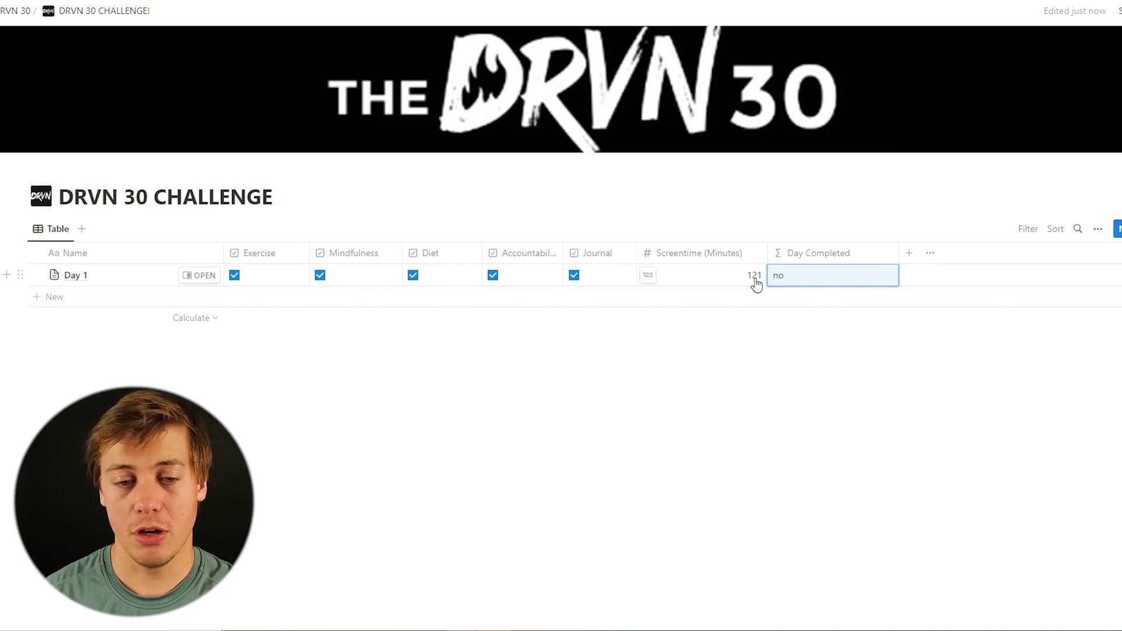
# - Set Day 1's Screentime to 0, then to 77
pyautogui.click(753, 275)
pyautogui.write('0')
pyautogui.press('Return')
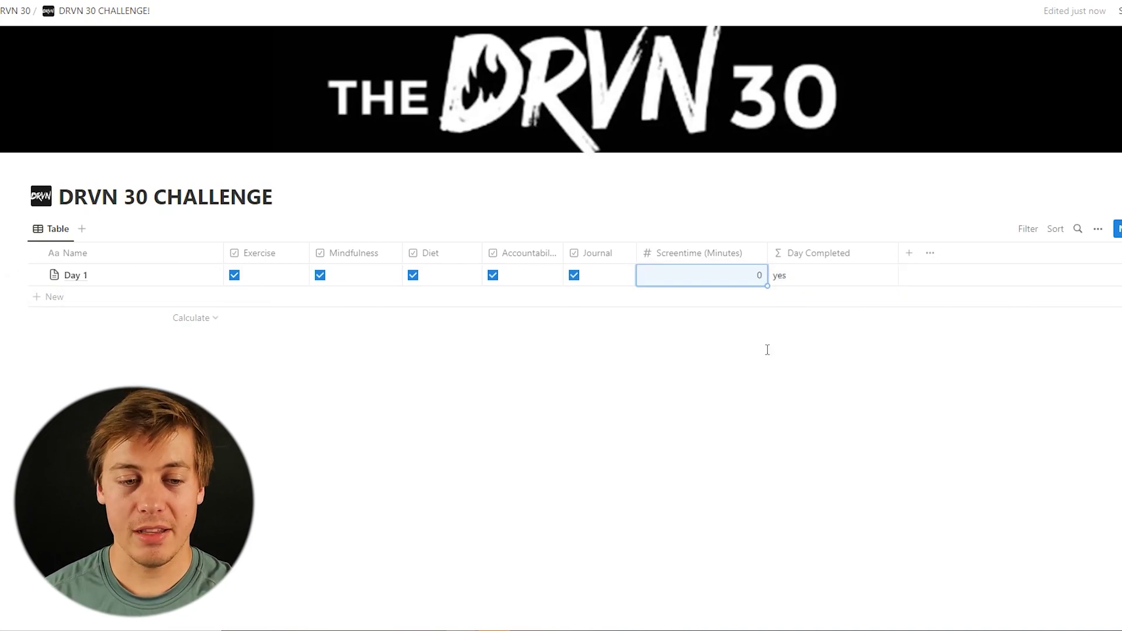
pyautogui.click(757, 279)
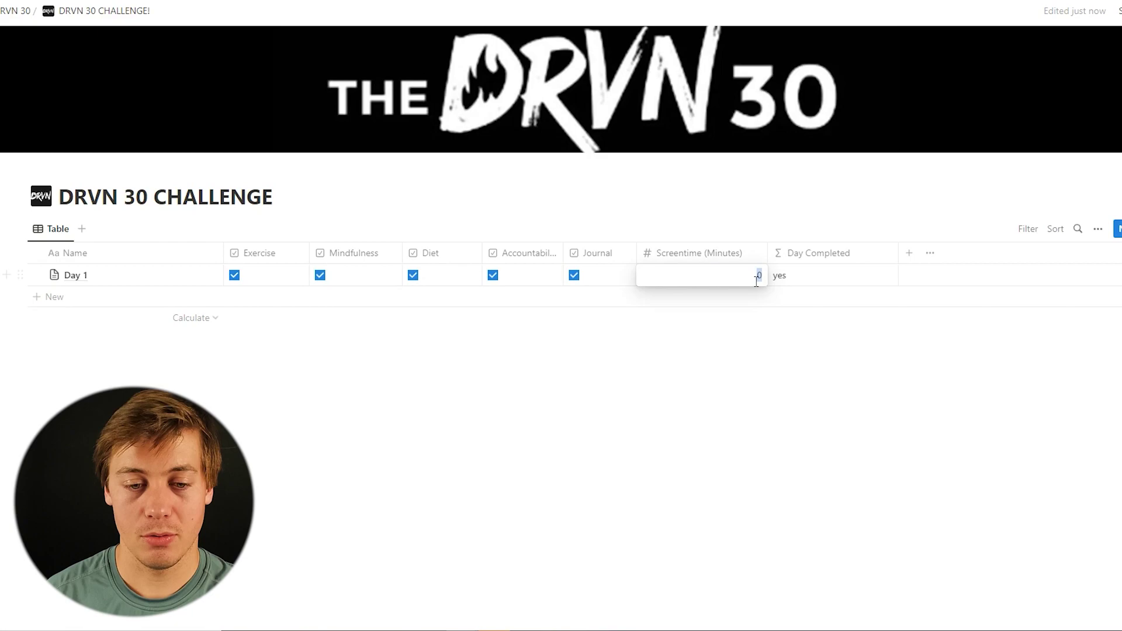
pyautogui.write('77')
pyautogui.press('Return')
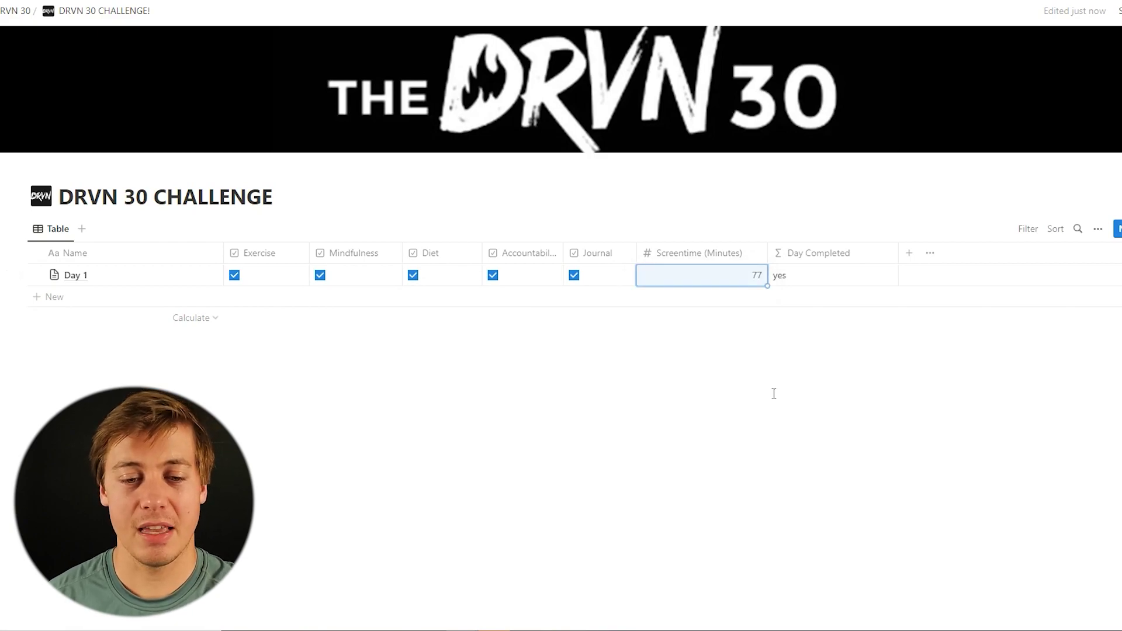
# - Untick Journal for Day 1 and set Screentime to 0, then 124
pyautogui.click(574, 275)
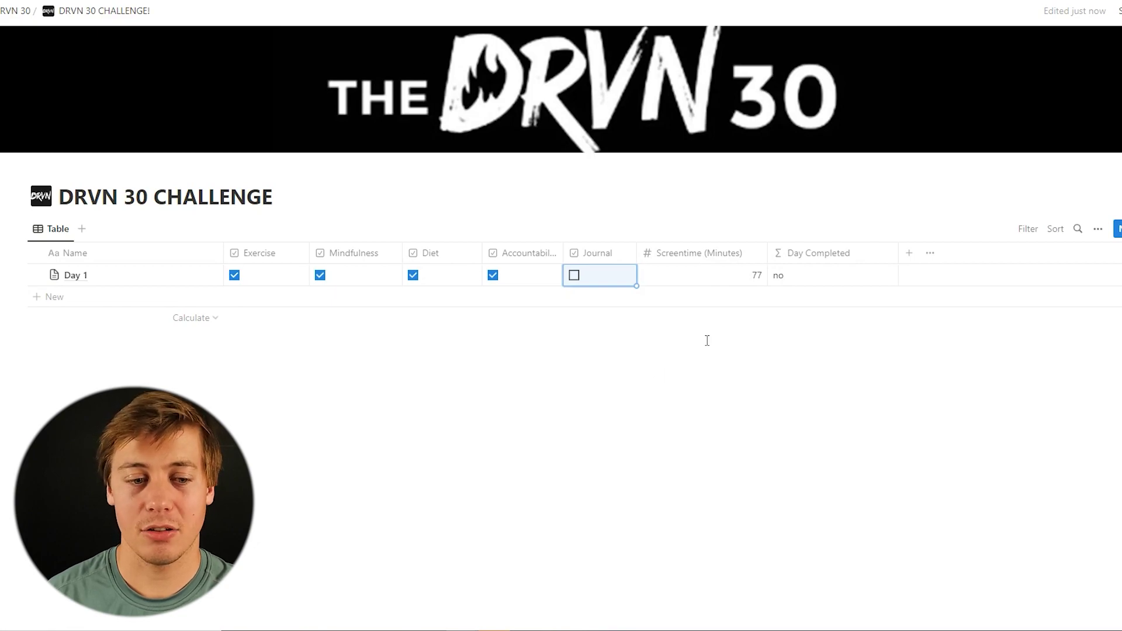
pyautogui.click(734, 277)
pyautogui.write('0')
pyautogui.press('Return')
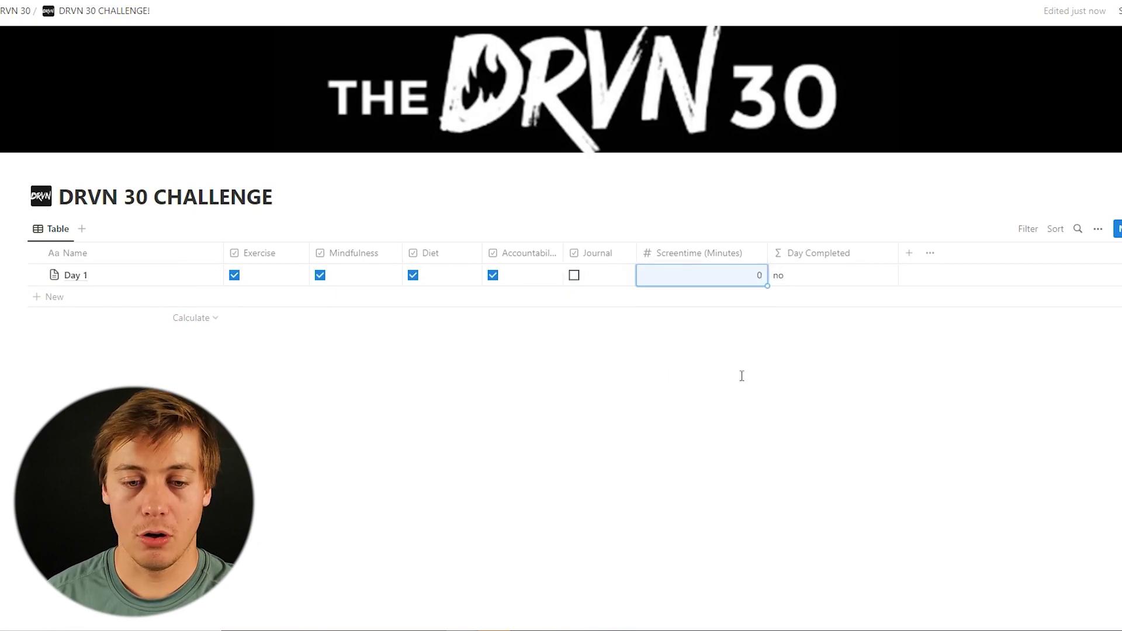
pyautogui.click(740, 275)
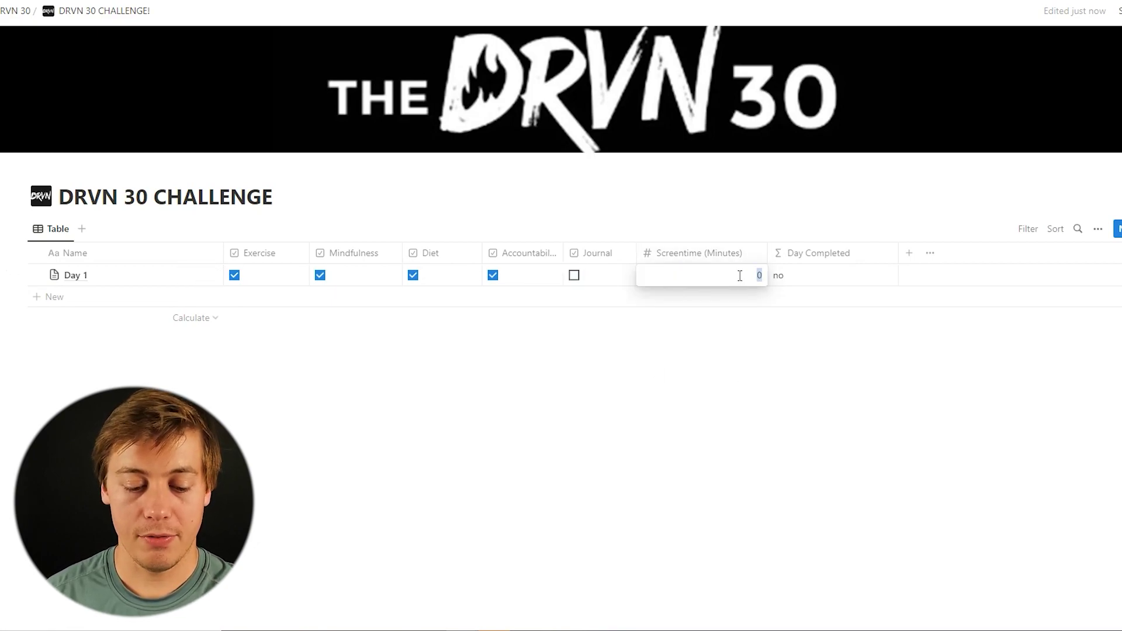
pyautogui.write('124')
pyautogui.press('Return')
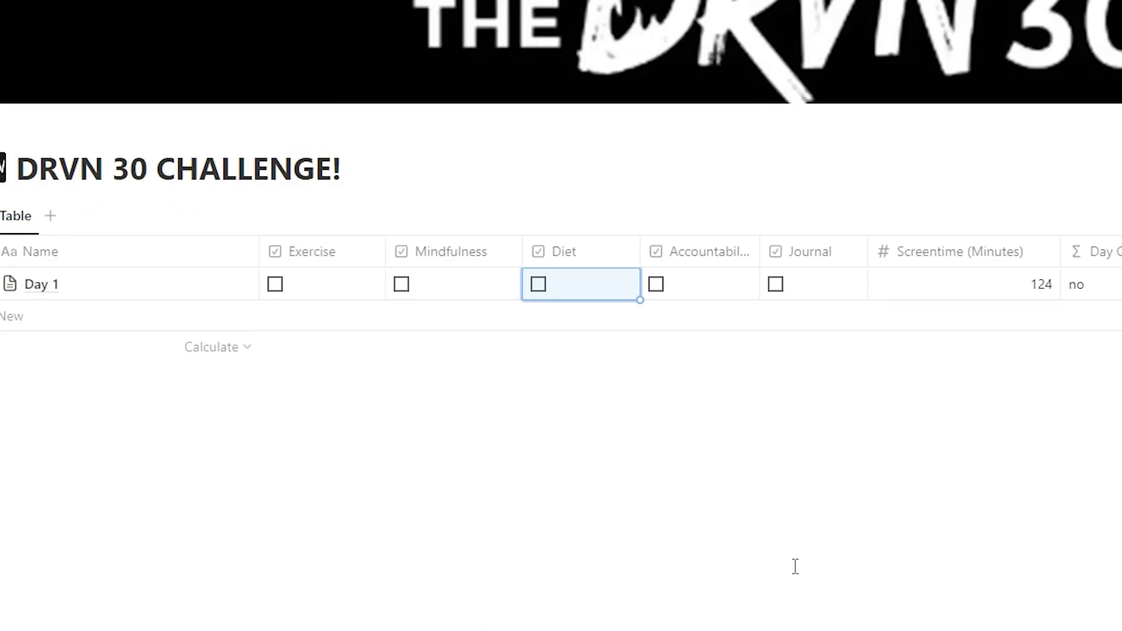
# - Tick the Mindfulness checkbox in the Day 1 row
pyautogui.click(402, 286)
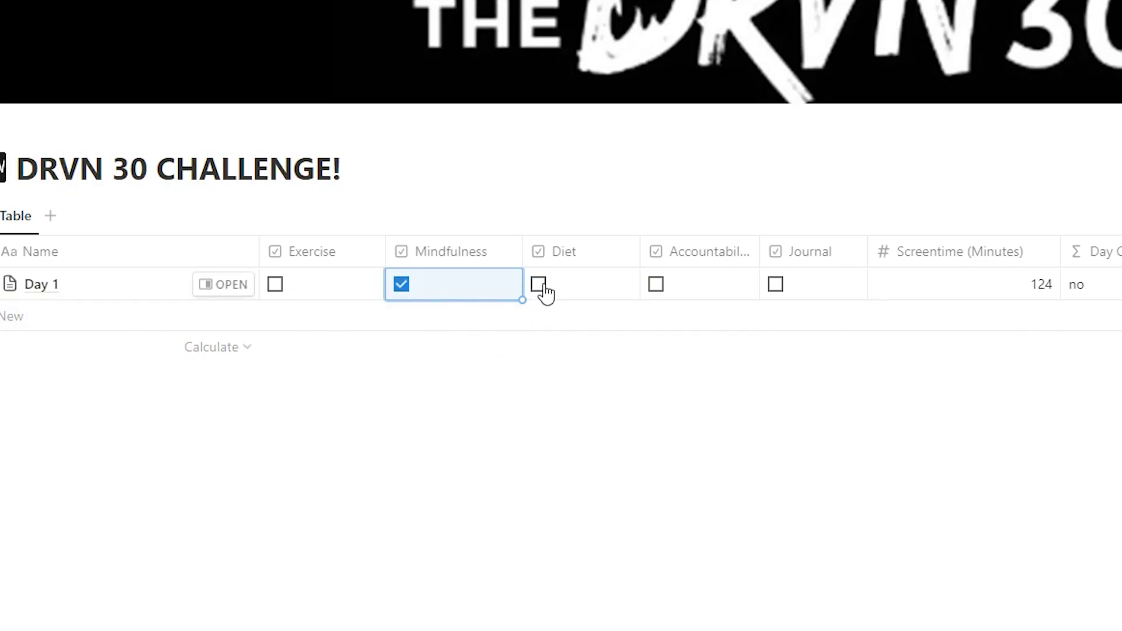